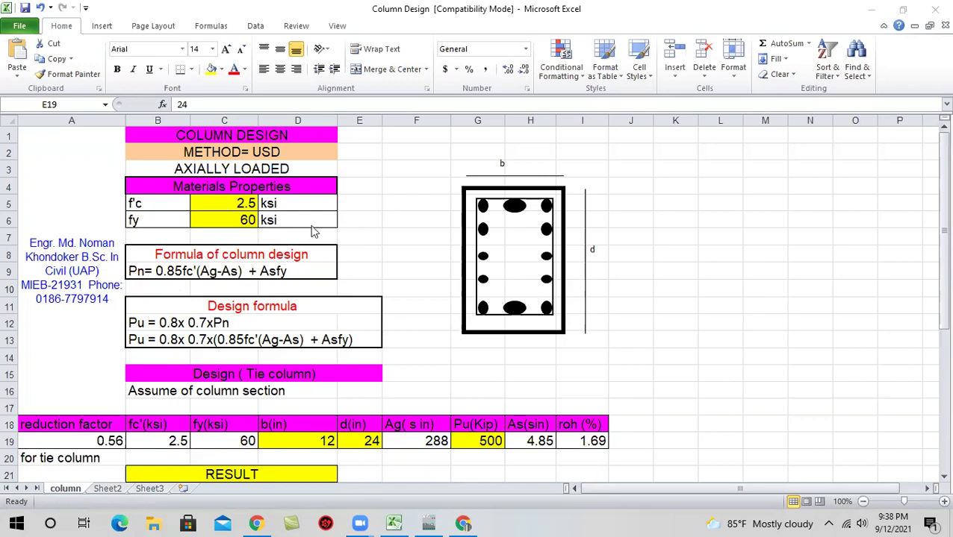
Look over the column design sheet, including the tie column results and the Pu load in G19.
key(alt+Tab)
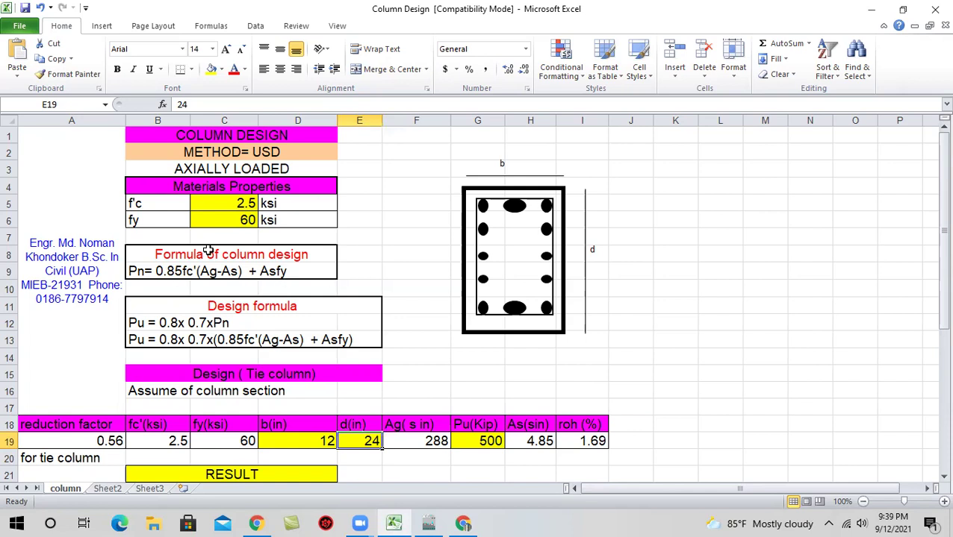
scroll(278, 314, down, 2)
scroll(339, 332, up, 2)
scroll(300, 220, down, 1)
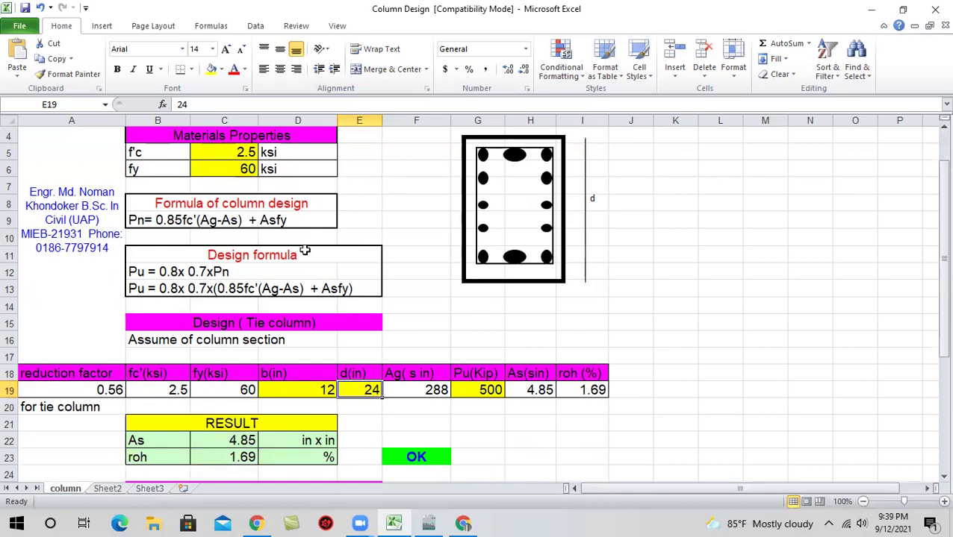
click(469, 389)
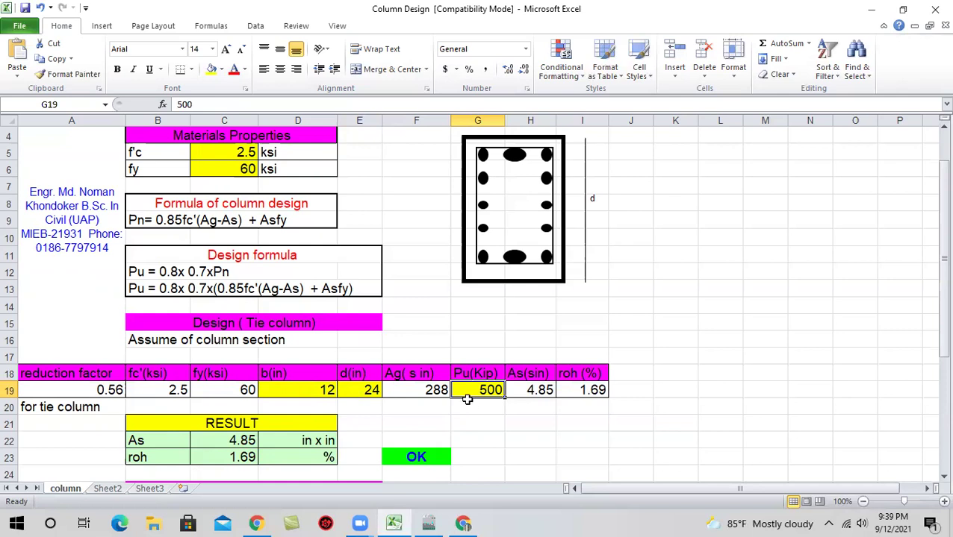
scroll(238, 313, up, 1)
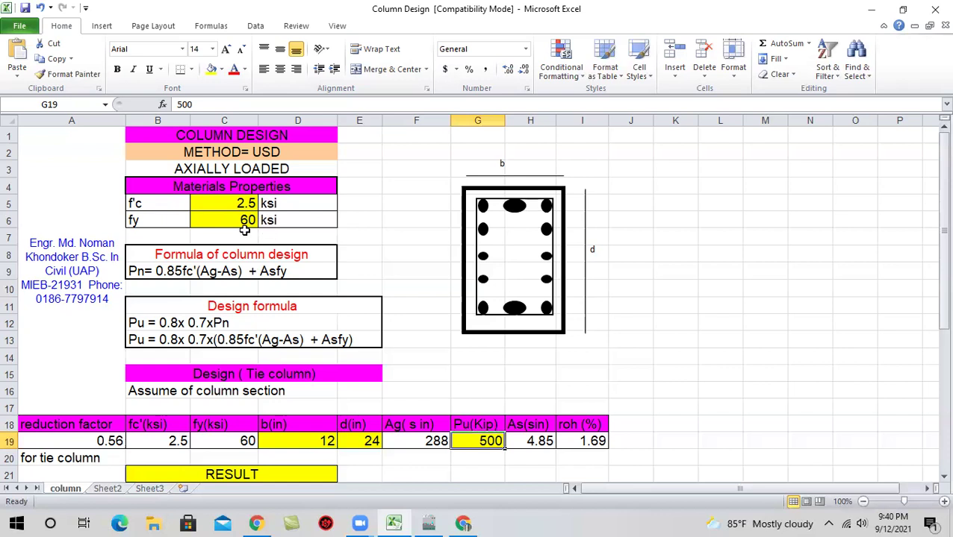
Examine the f'c and fy input cells, C5 and C6, in the Materials Properties table.
click(228, 205)
click(228, 219)
click(228, 204)
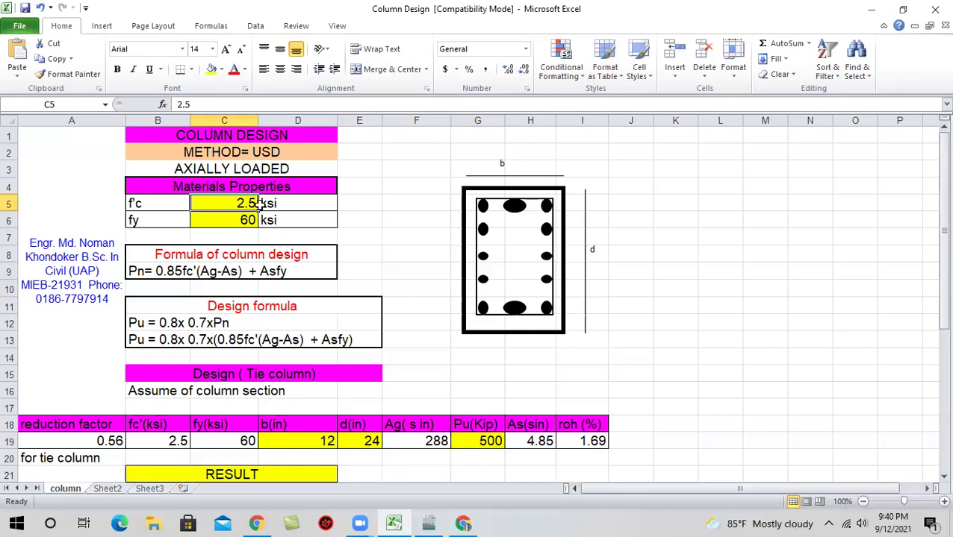
click(242, 220)
click(242, 205)
click(231, 221)
click(238, 202)
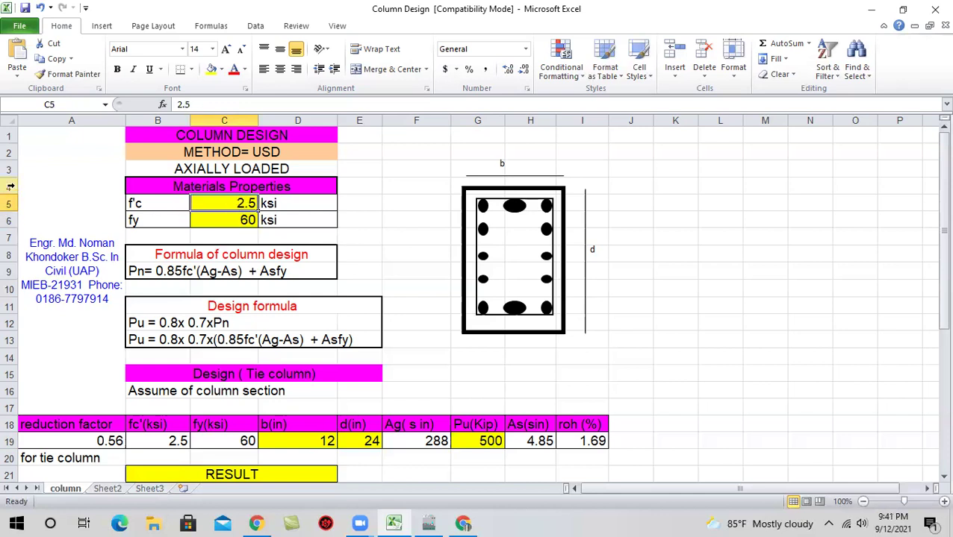
click(228, 221)
click(236, 206)
click(237, 219)
click(240, 204)
click(240, 224)
click(246, 204)
click(240, 218)
click(237, 203)
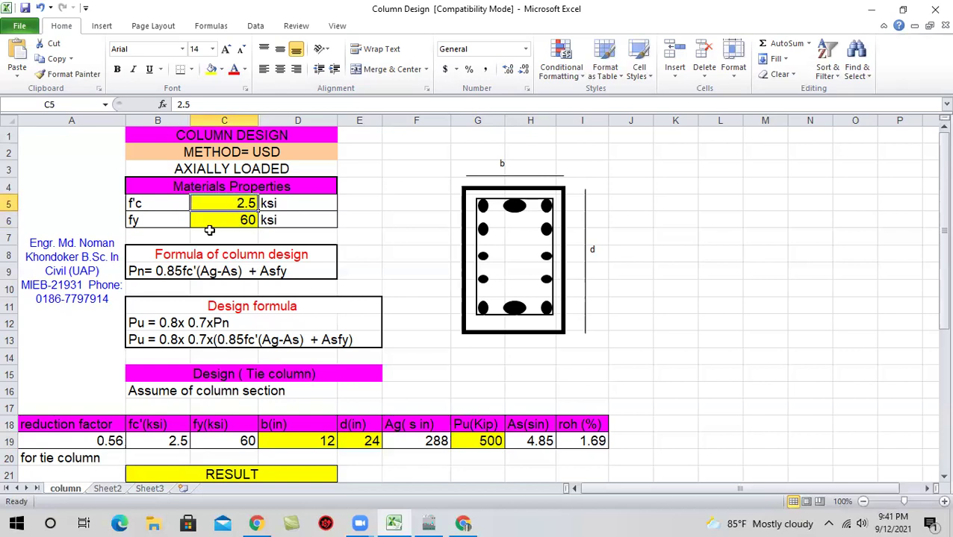
click(253, 224)
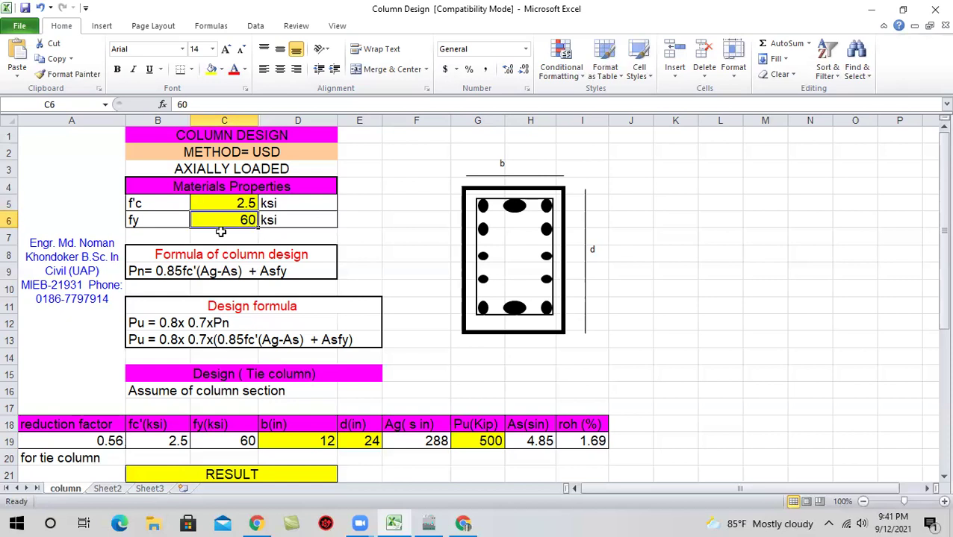
click(225, 204)
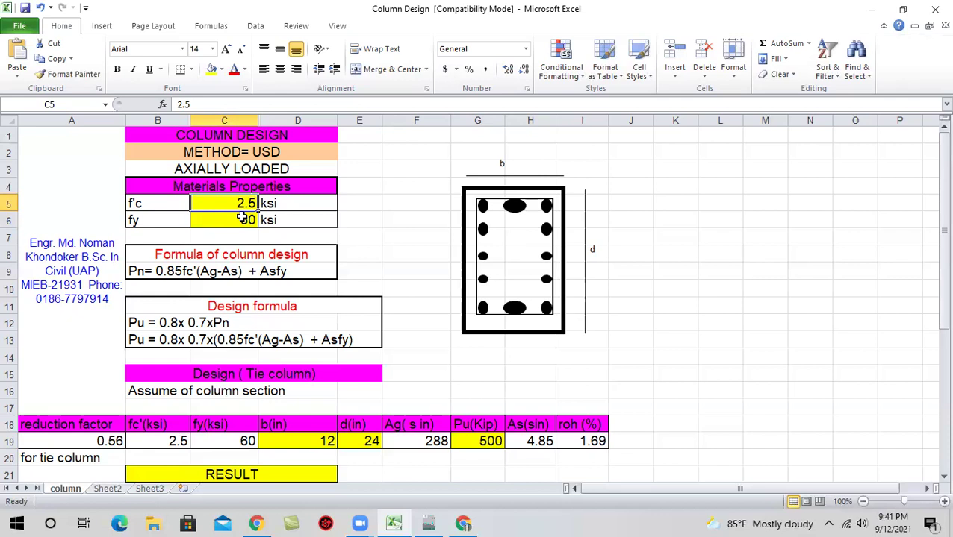
click(242, 218)
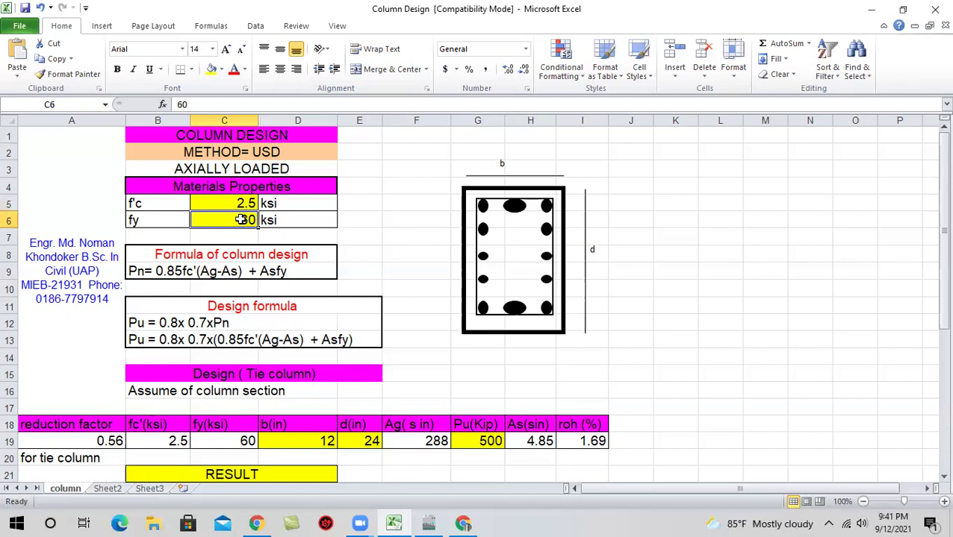
Check the tie column's Pu load against the material strengths and the As and roh results.
click(492, 440)
scroll(471, 362, down, 1)
scroll(482, 388, up, 1)
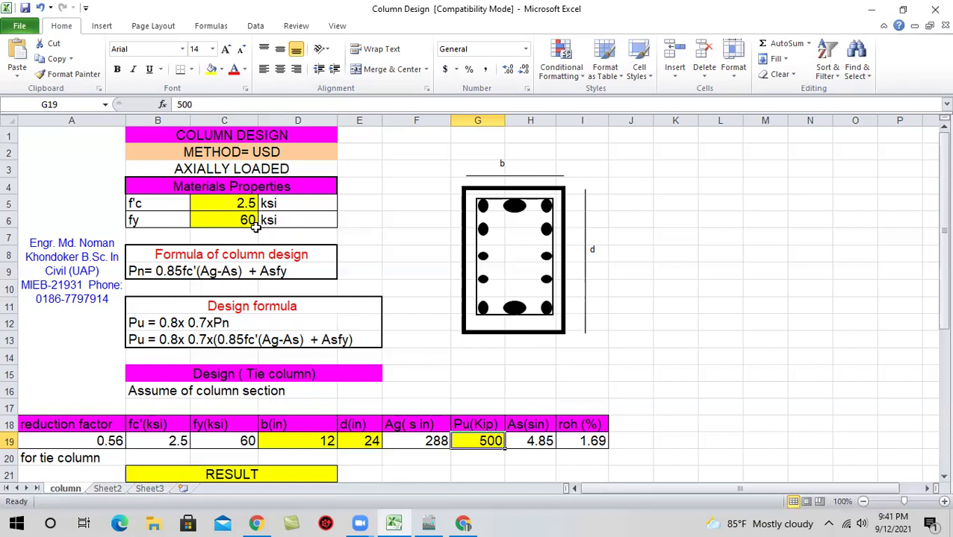
click(246, 209)
click(245, 221)
click(246, 210)
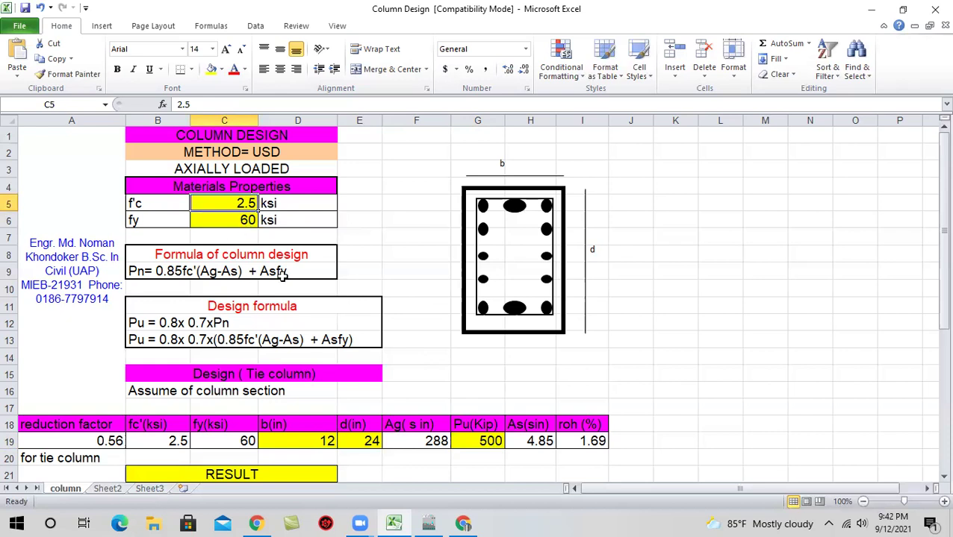
scroll(295, 271, down, 3)
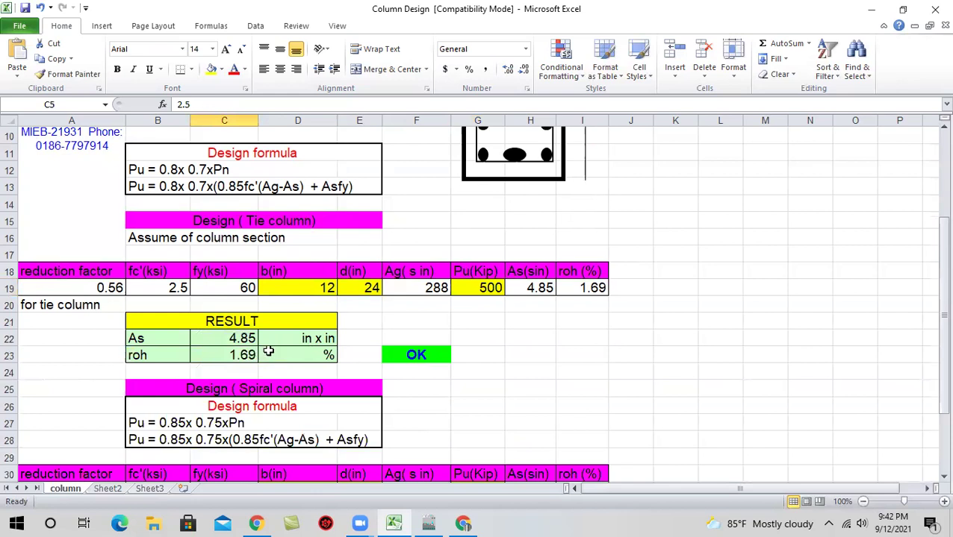
scroll(251, 355, up, 3)
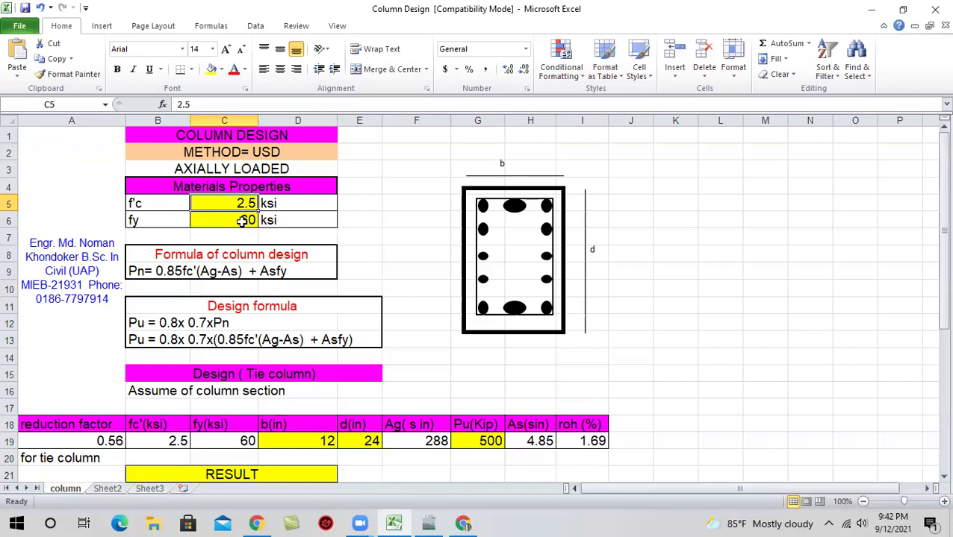
Set the concrete strength f'c in the Materials Properties table to 3 ksi.
drag(242, 221, 247, 209)
click(228, 203)
text(3)
click(240, 220)
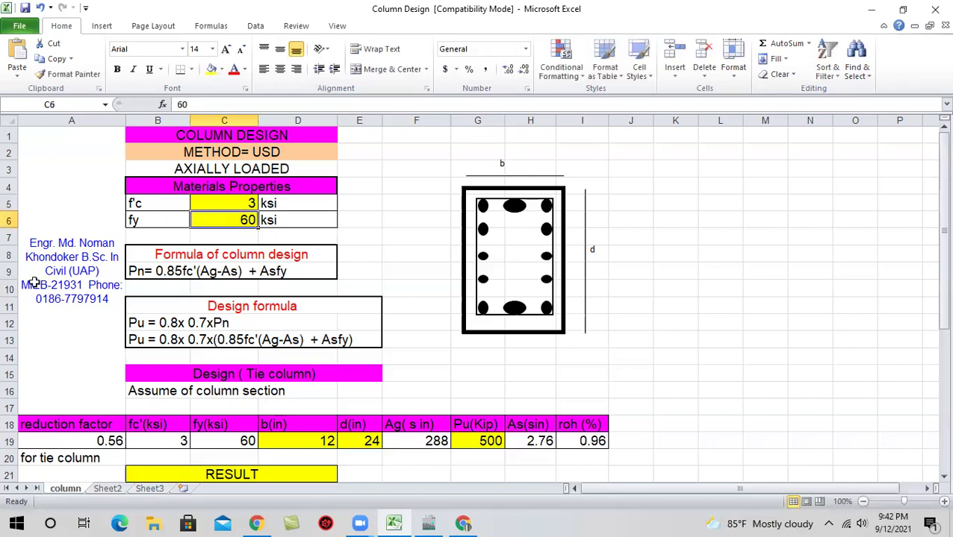
Examine the tie and spiral column designs and the source of the fy value in C19.
scroll(256, 262, down, 1)
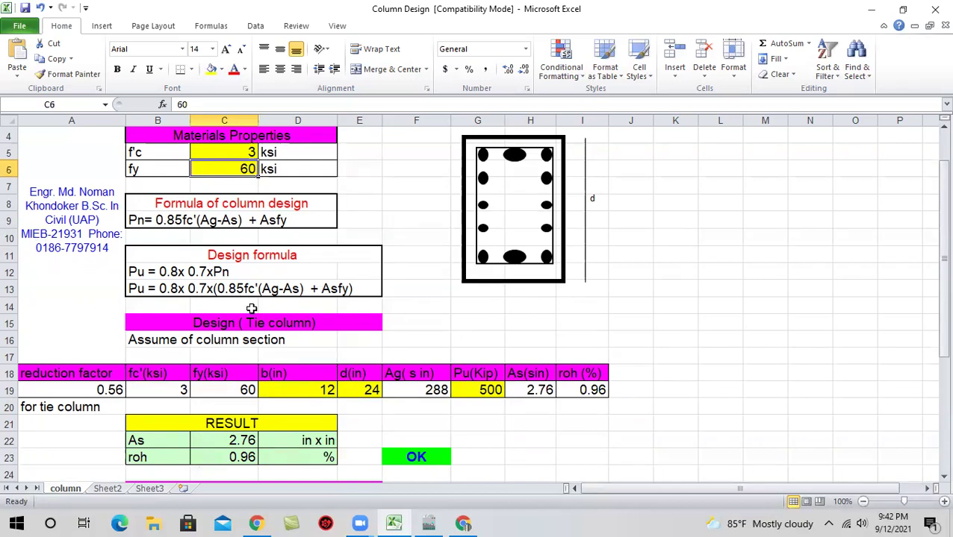
scroll(210, 291, up, 1)
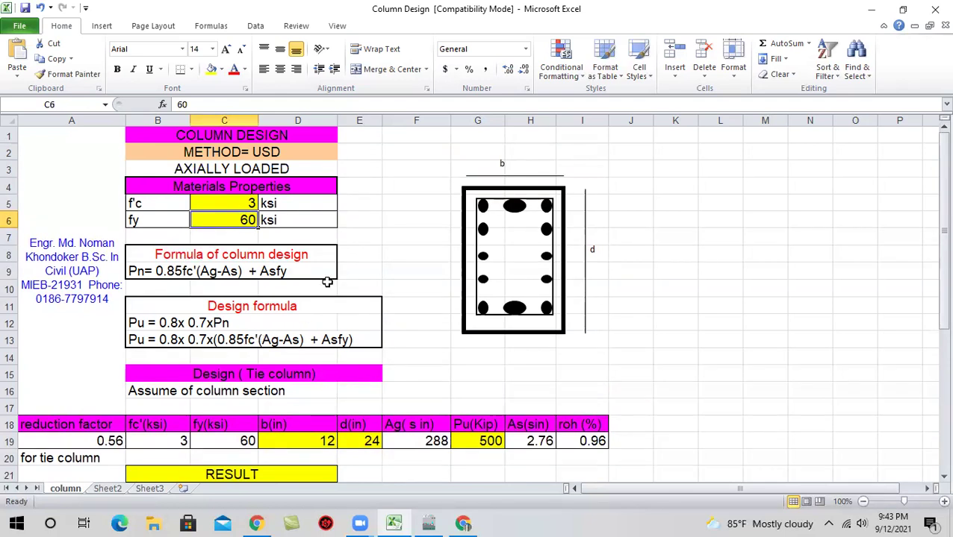
scroll(323, 283, down, 2)
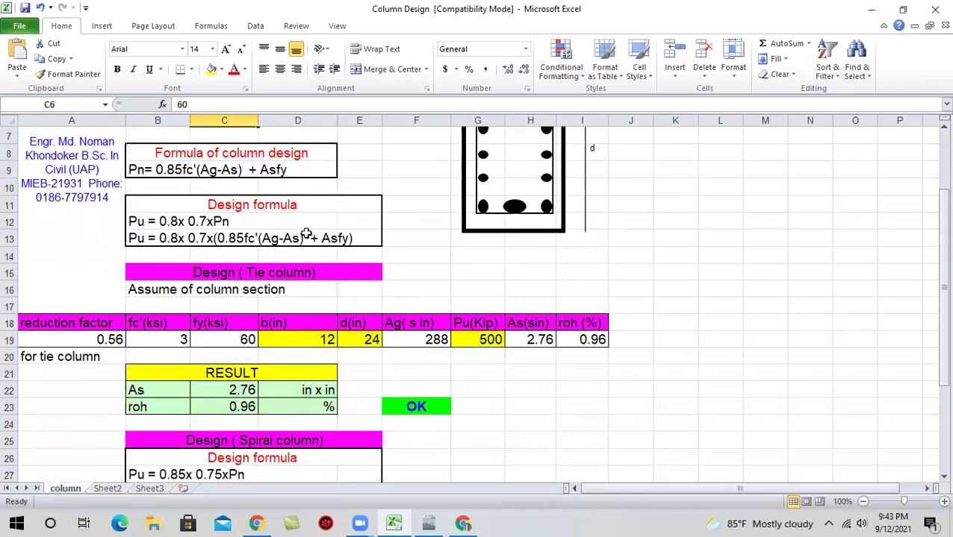
scroll(306, 302, down, 3)
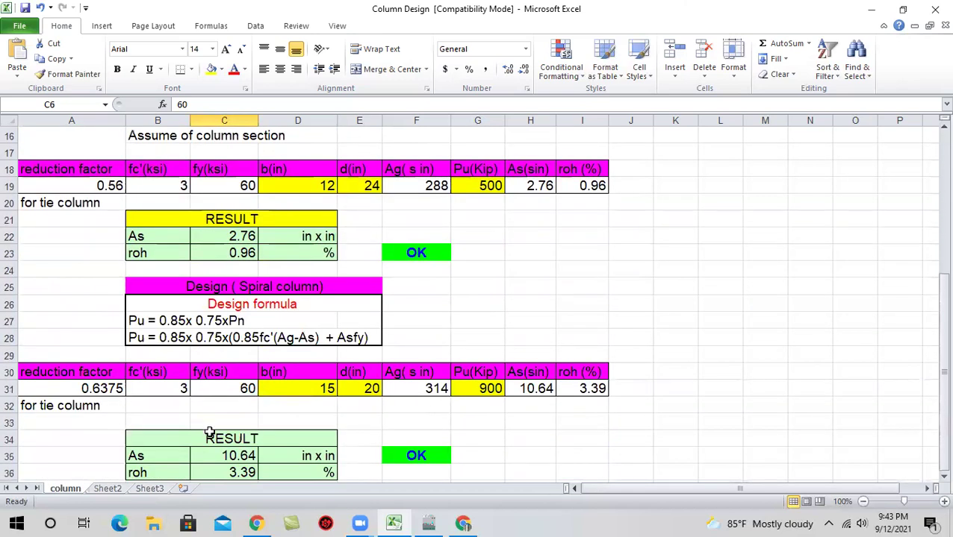
scroll(328, 413, up, 1)
scroll(302, 377, up, 2)
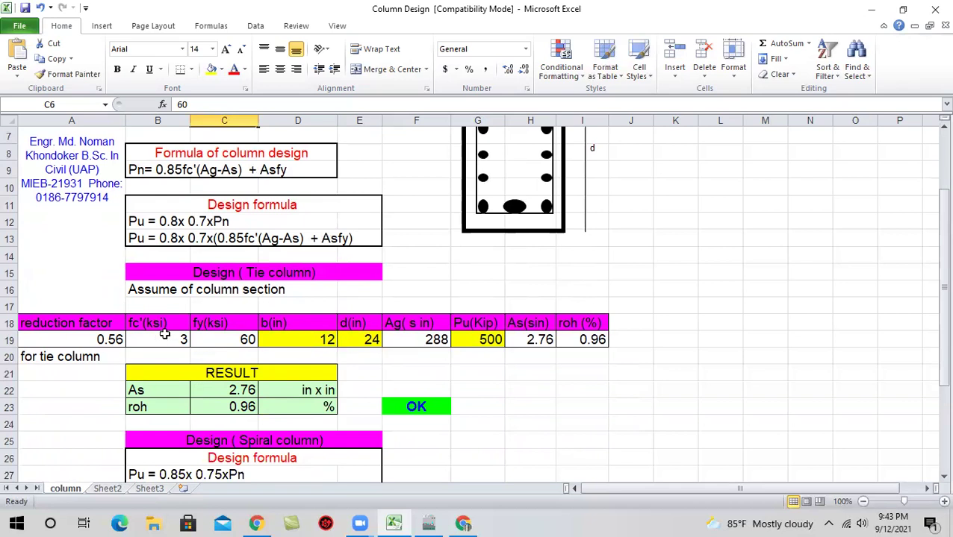
scroll(218, 291, up, 2)
scroll(222, 284, down, 2)
click(243, 340)
scroll(221, 235, up, 2)
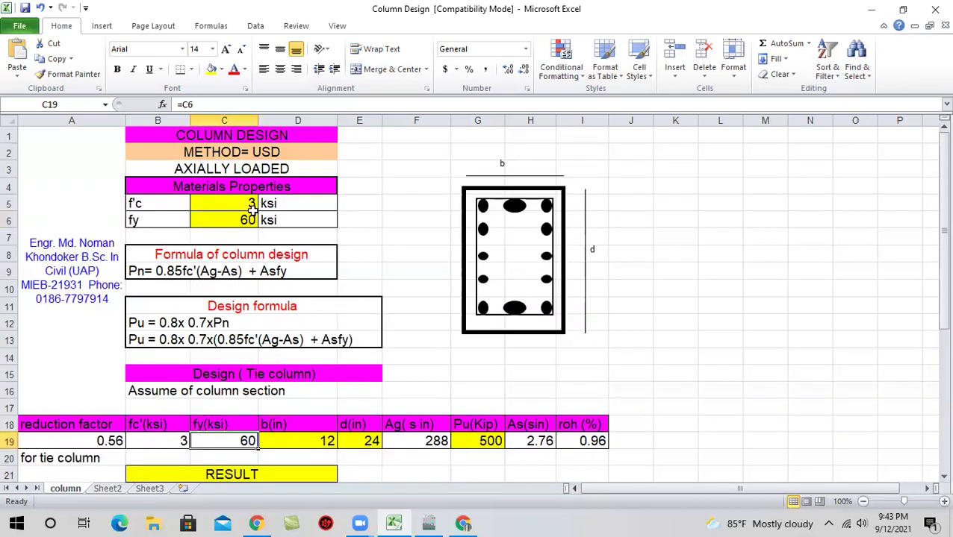
scroll(353, 476, down, 1)
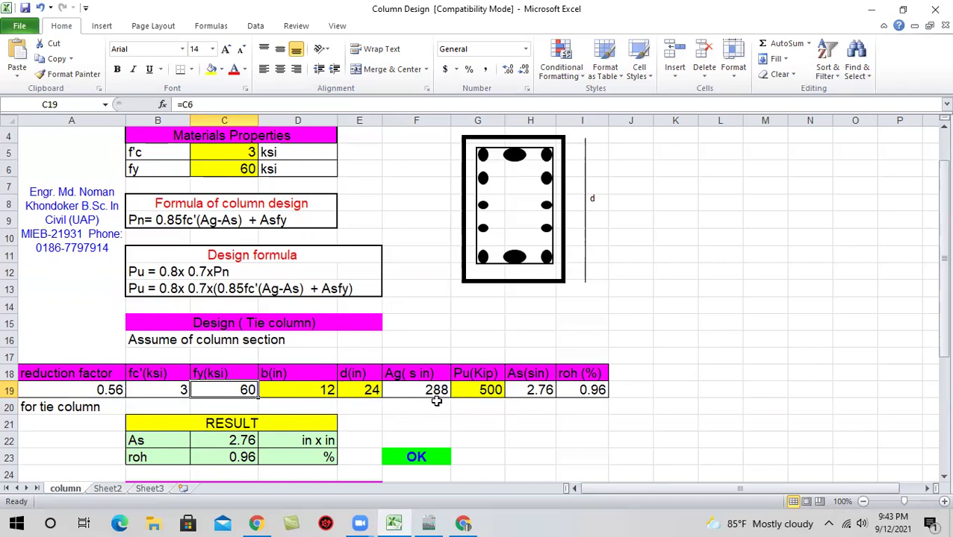
Set the tie column's Pu load in G19 to 450 kip.
click(472, 389)
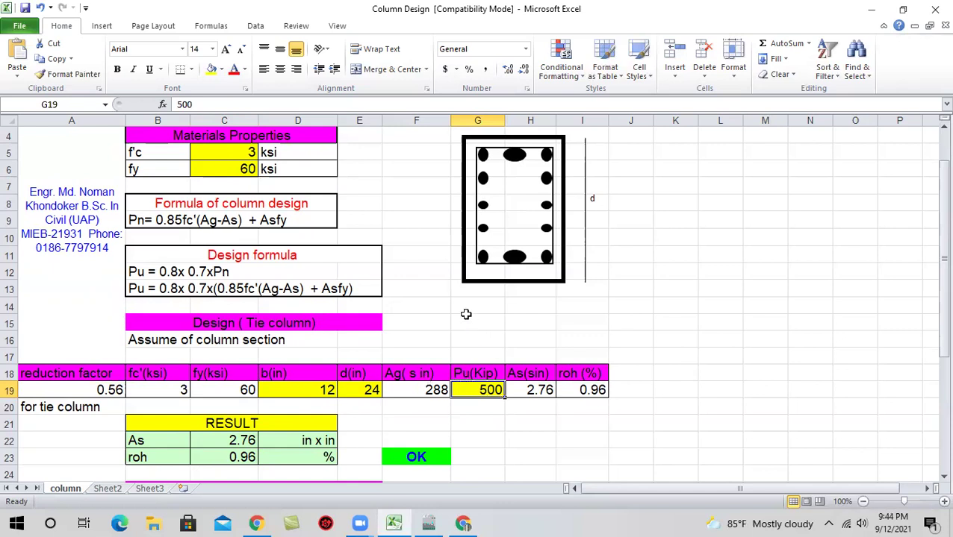
scroll(373, 350, up, 1)
scroll(373, 350, down, 2)
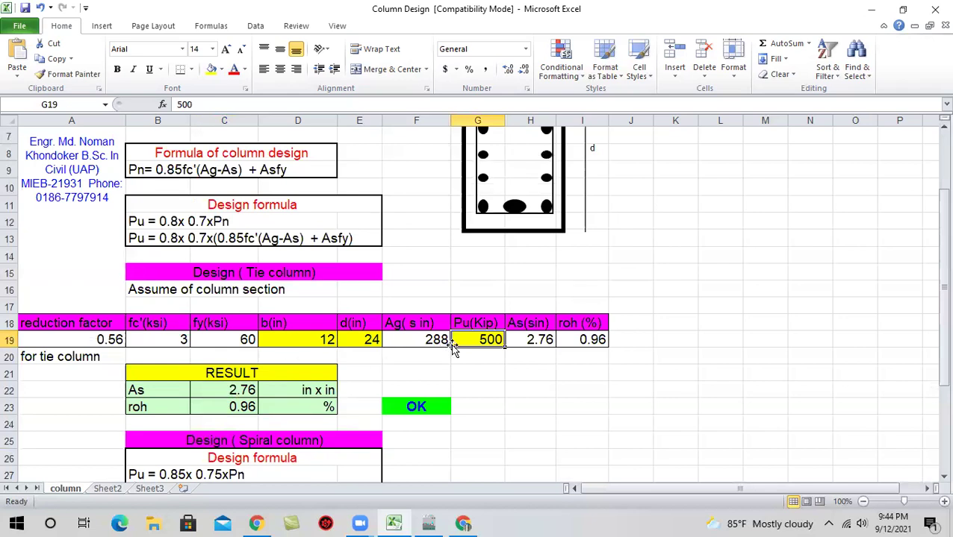
key(BackSpace)
text(450)
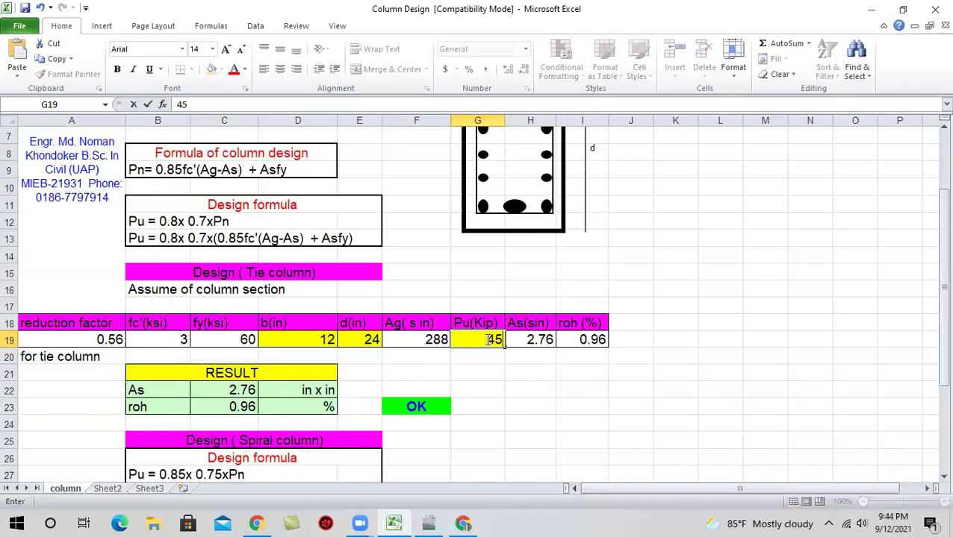
Set the tie column's depth d in E19 to 20 in.
click(370, 340)
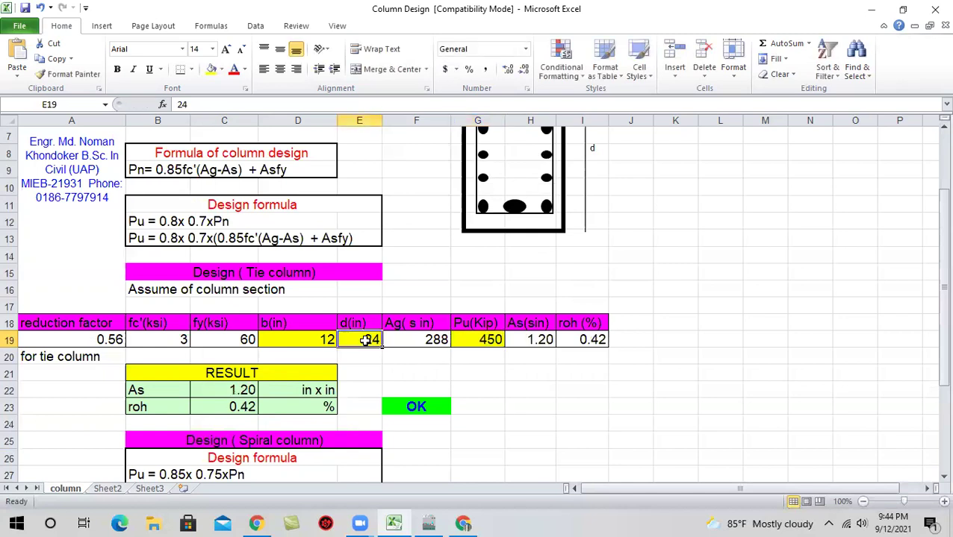
click(326, 340)
click(370, 341)
text(20)
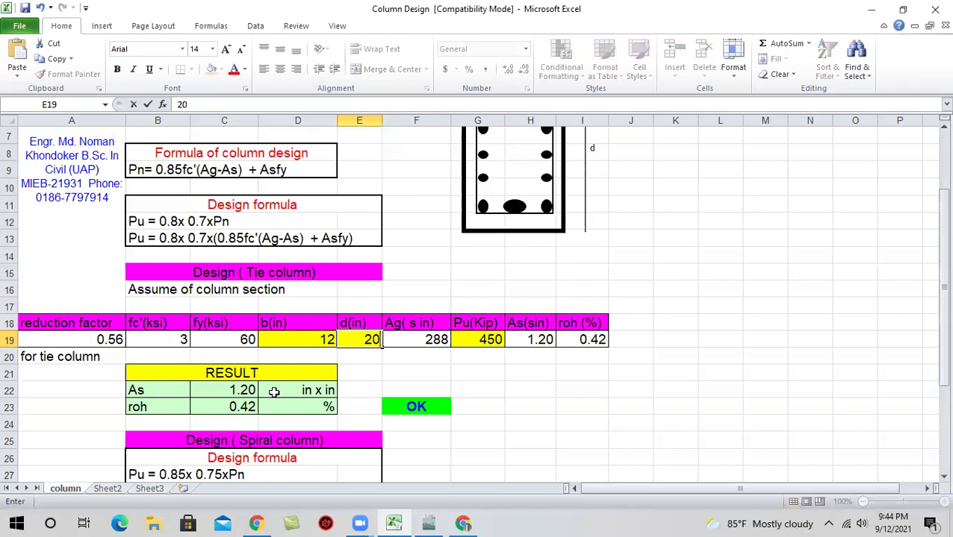
click(302, 341)
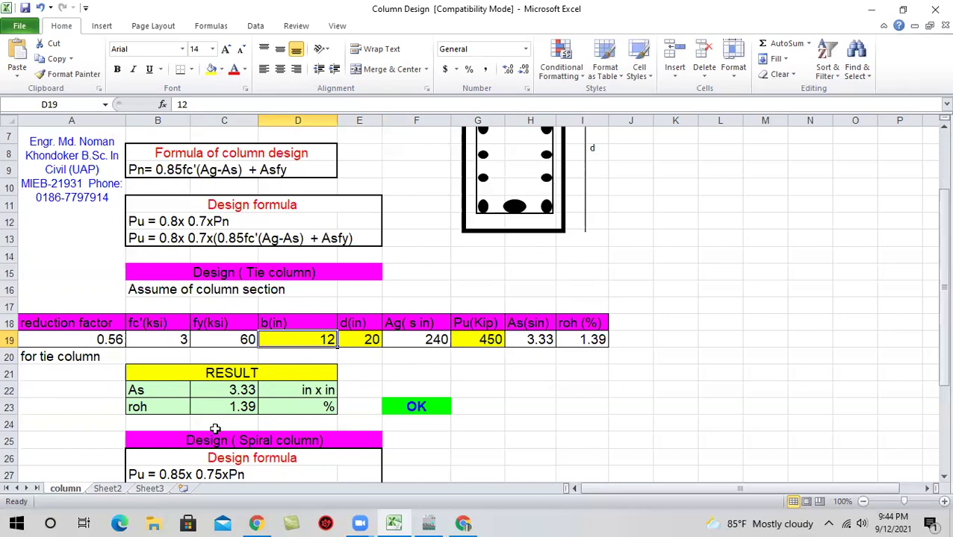
Review the tie column's b and d dimensions, Pu load and results alongside the design formulas and section sketch.
click(361, 339)
click(321, 342)
scroll(373, 365, up, 2)
scroll(276, 264, down, 2)
scroll(344, 318, up, 2)
scroll(373, 321, down, 1)
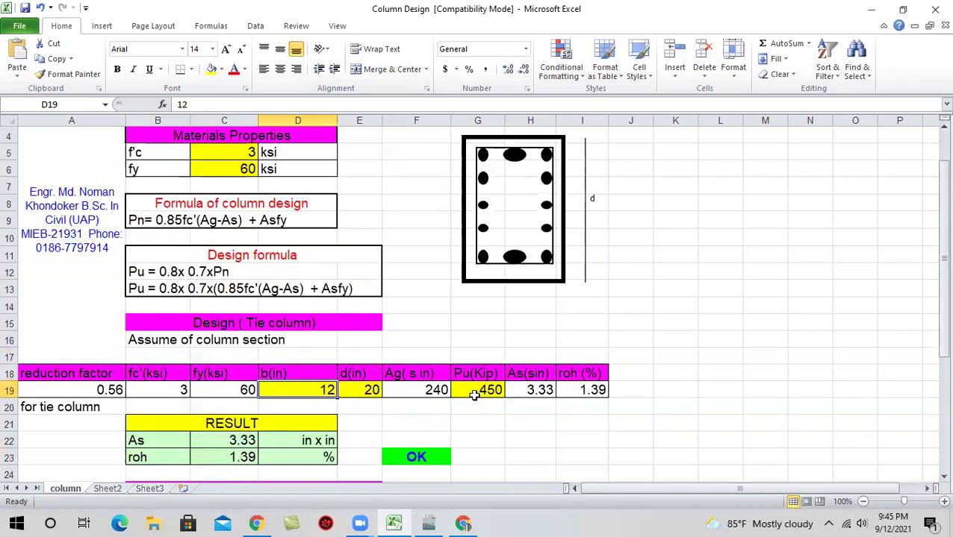
click(478, 393)
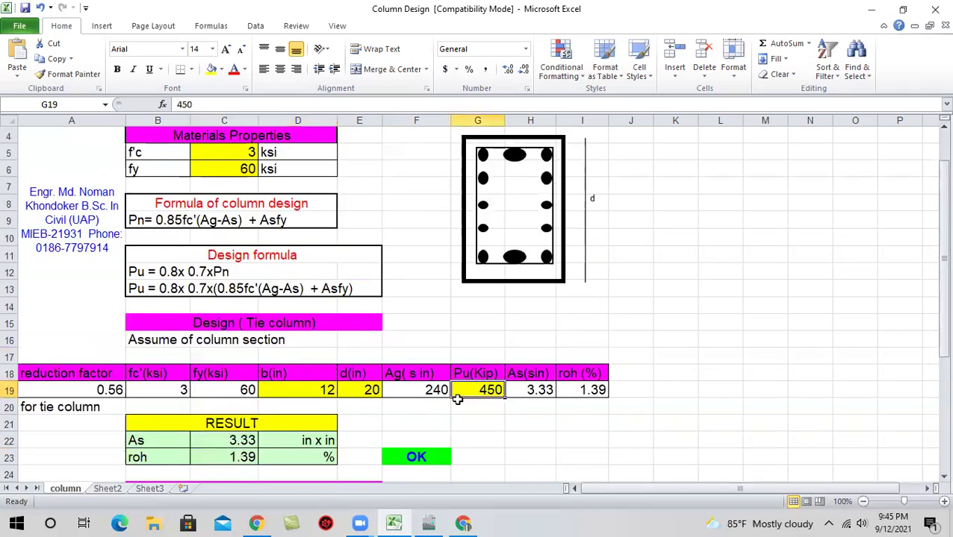
click(347, 393)
scroll(305, 388, down, 1)
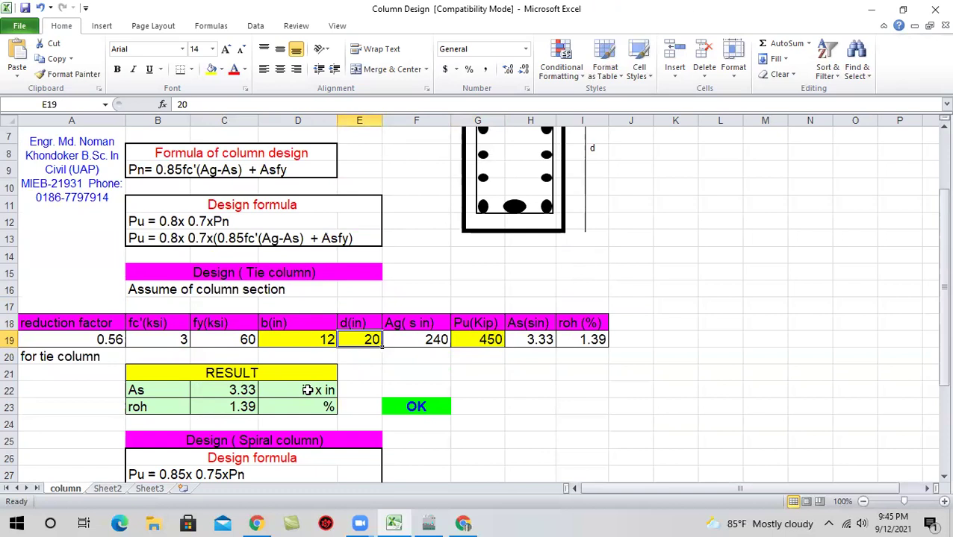
scroll(213, 386, up, 2)
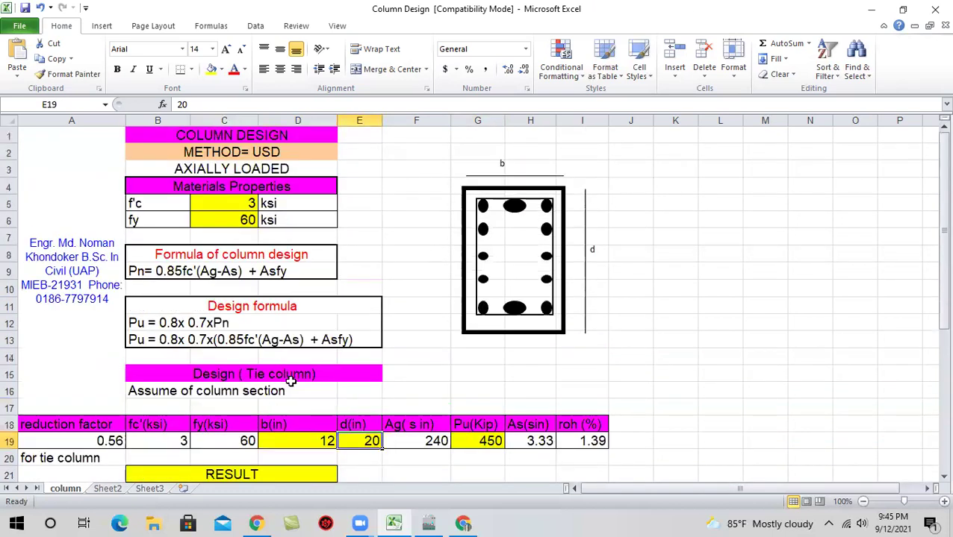
scroll(247, 306, down, 1)
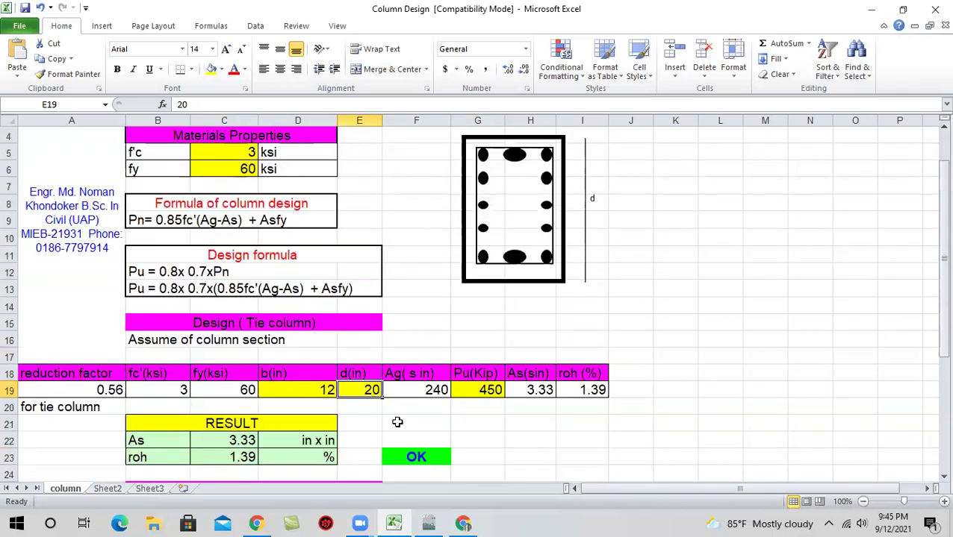
click(481, 392)
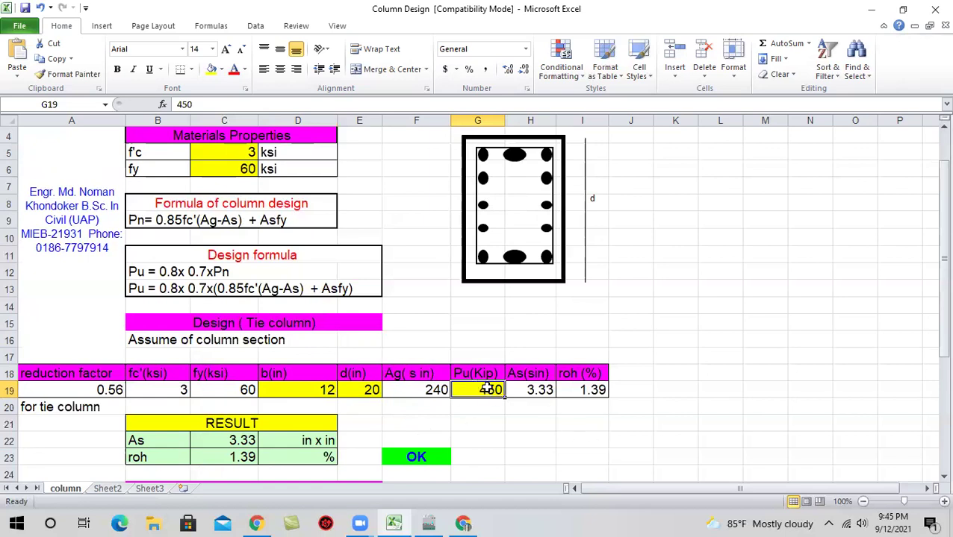
scroll(385, 398, up, 1)
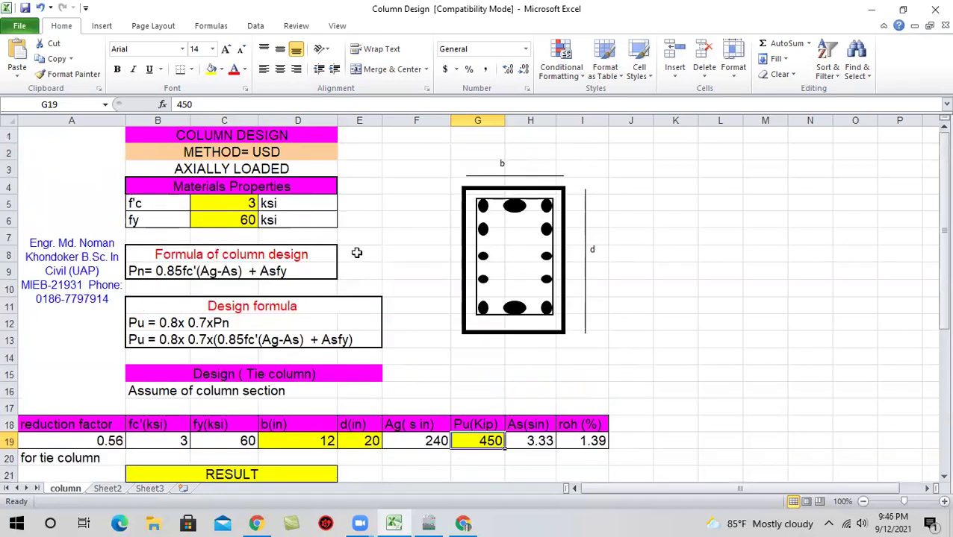
Check the tie column's b, d and Pu inputs in row 19 and the source of the As result in C22.
scroll(356, 252, down, 2)
scroll(402, 343, up, 2)
scroll(376, 257, down, 2)
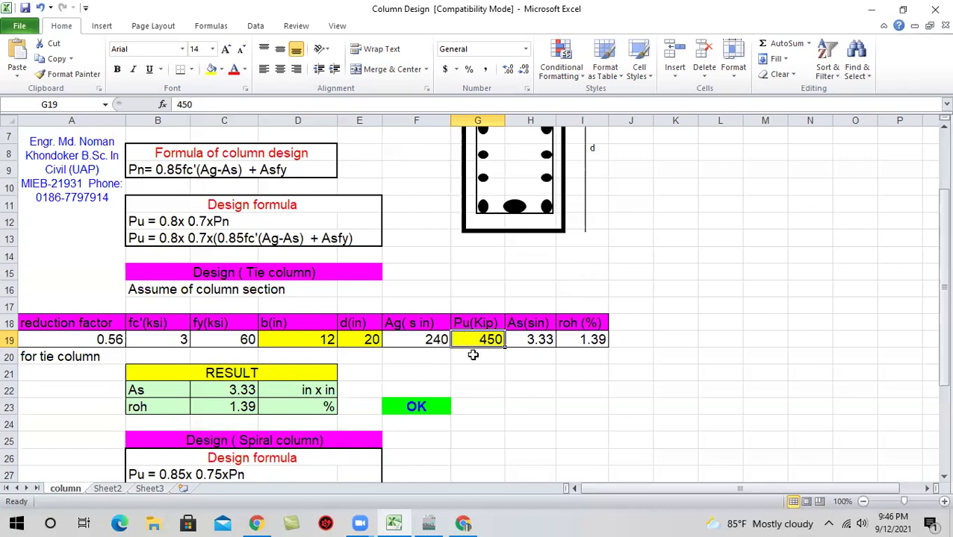
click(312, 341)
click(363, 341)
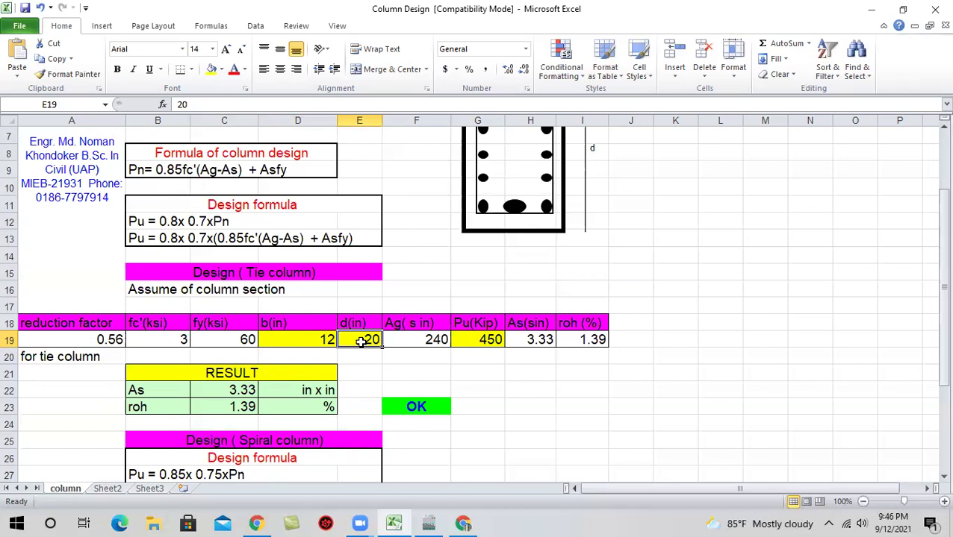
click(321, 339)
click(367, 340)
click(329, 340)
click(345, 340)
scroll(321, 338, down, 1)
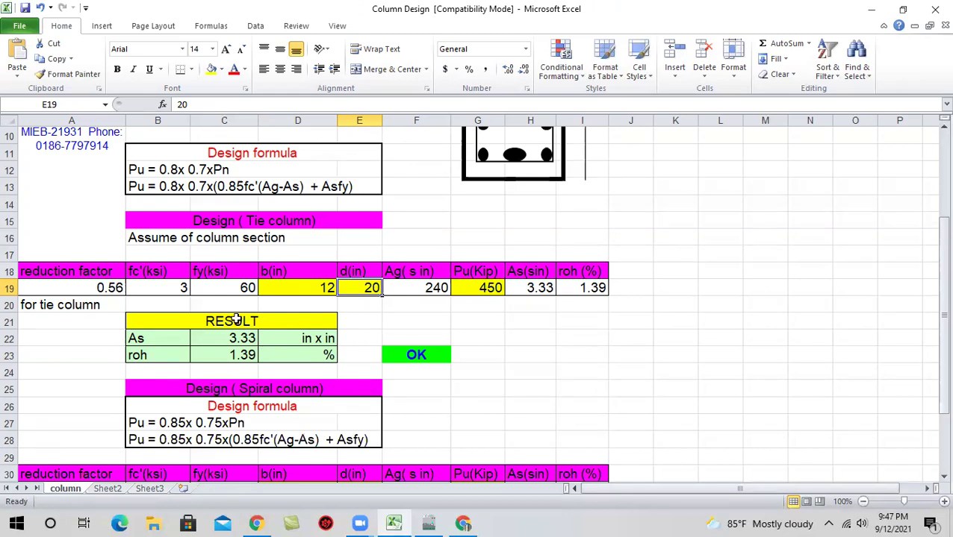
click(235, 336)
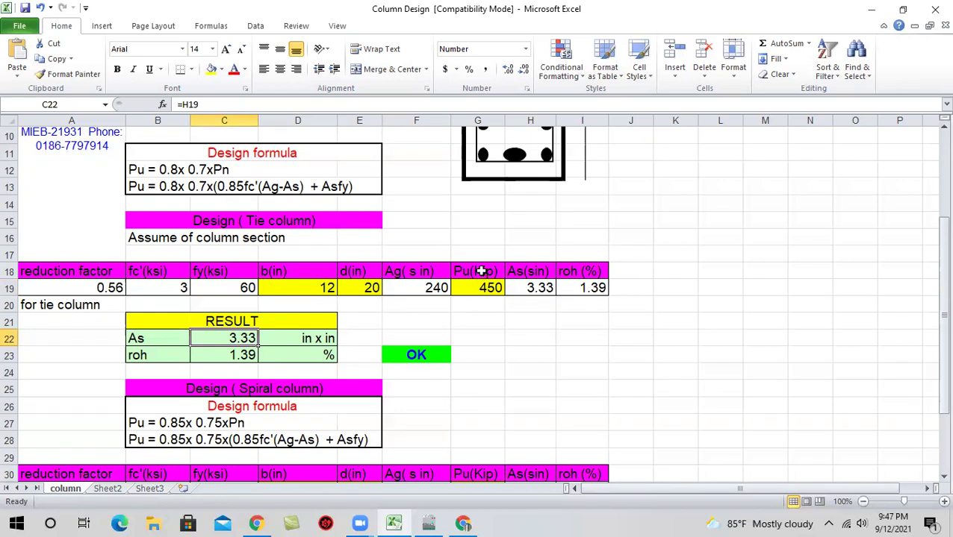
click(477, 287)
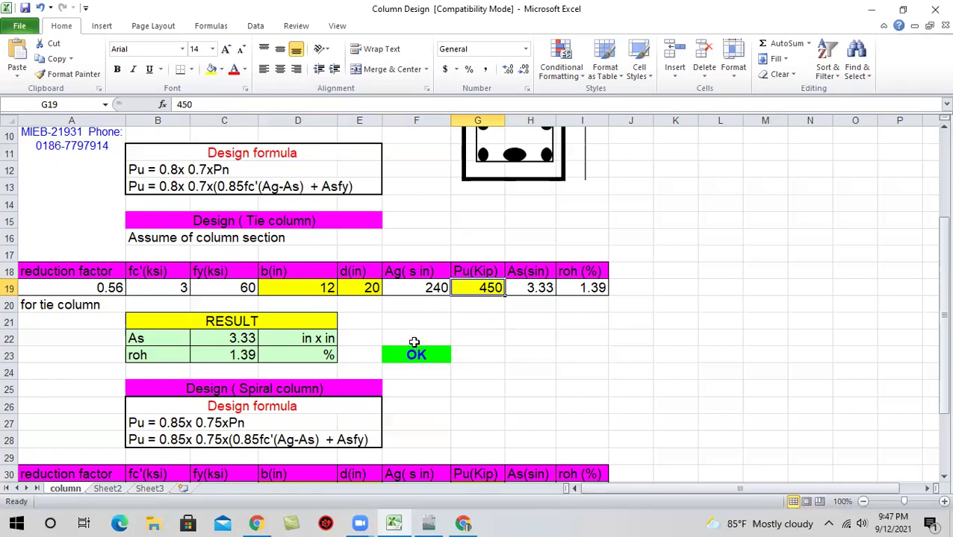
click(366, 291)
click(321, 283)
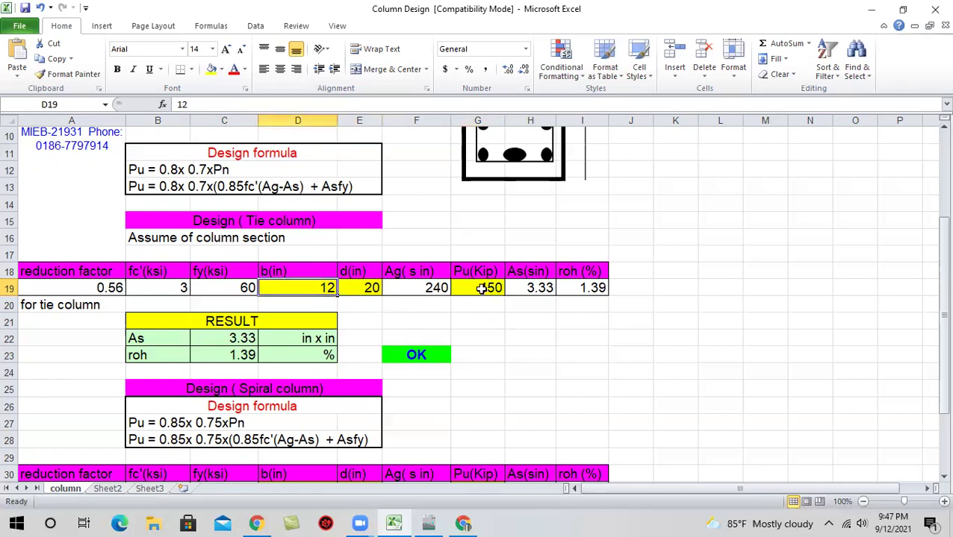
click(482, 290)
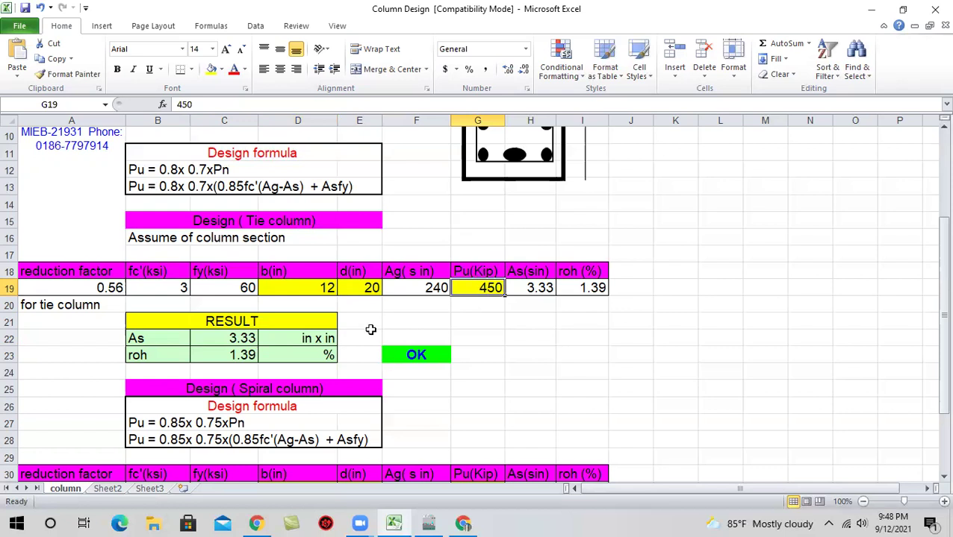
Compare the material properties, column formulas and section sketch with the tie column's row 19 values and results.
scroll(372, 329, up, 3)
scroll(445, 355, down, 1)
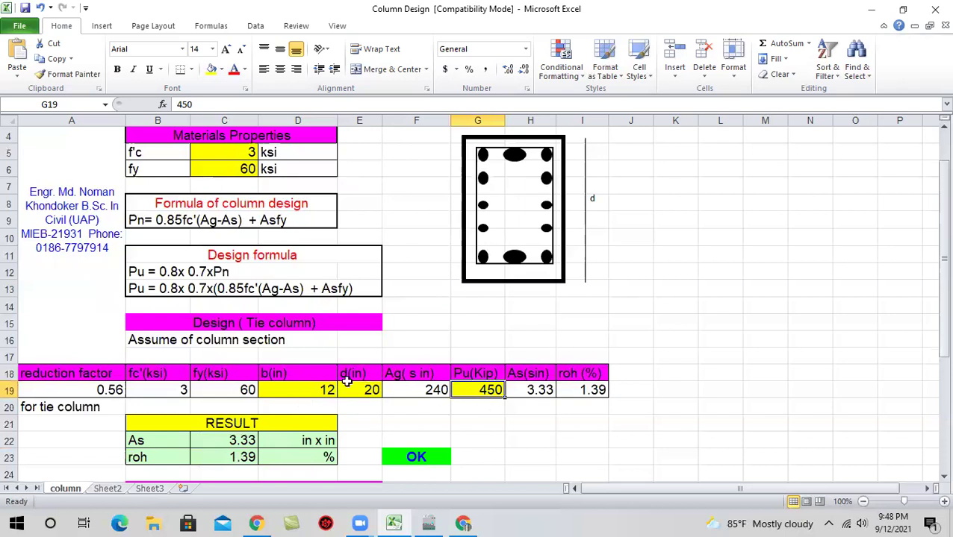
scroll(313, 384, down, 1)
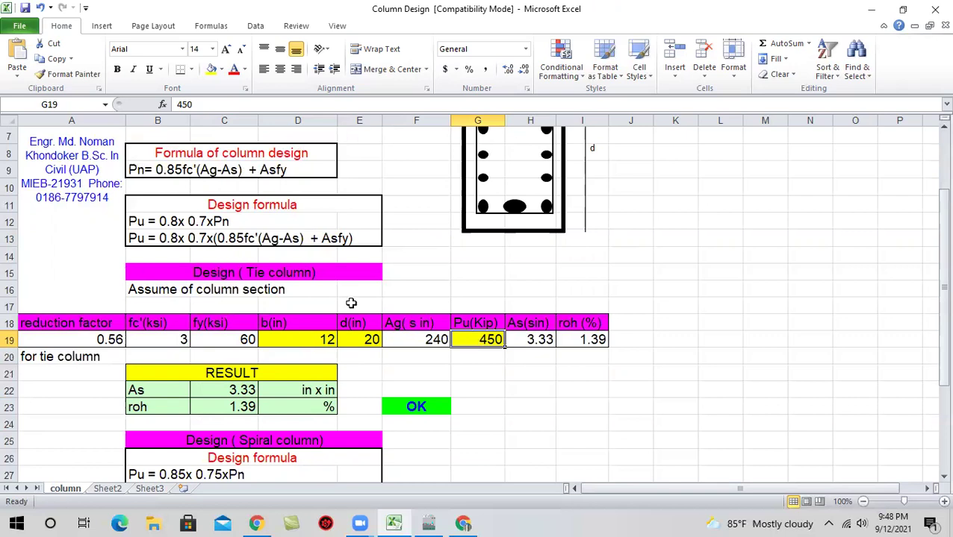
scroll(316, 290, up, 2)
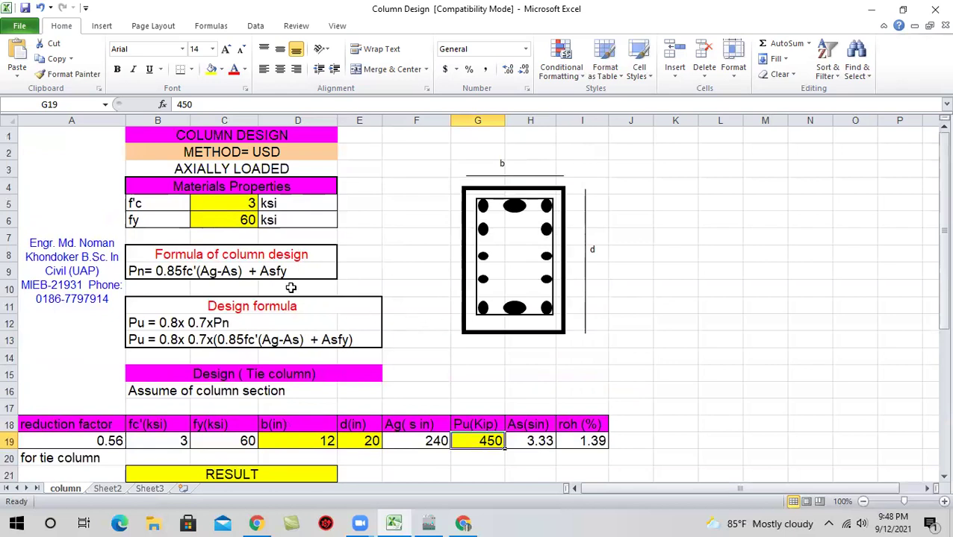
scroll(285, 288, down, 1)
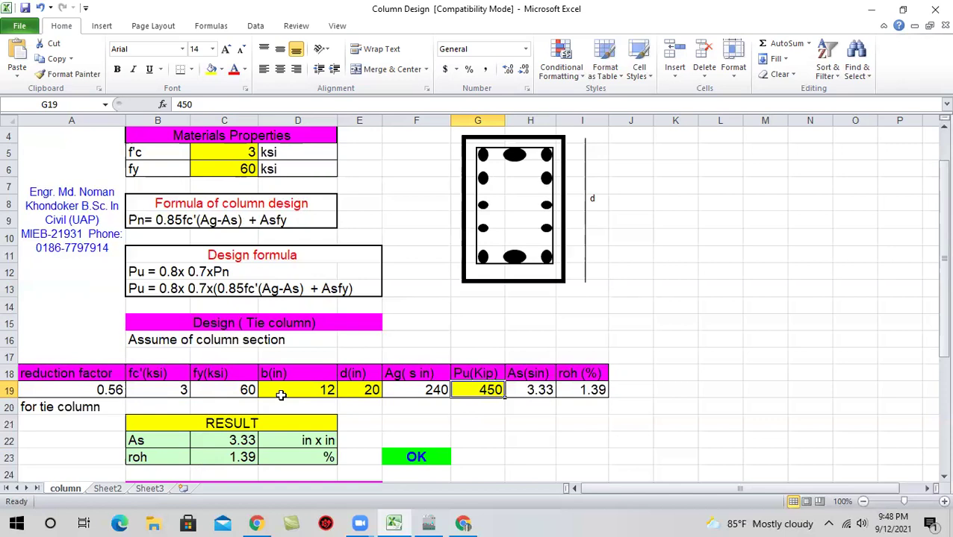
scroll(366, 320, up, 1)
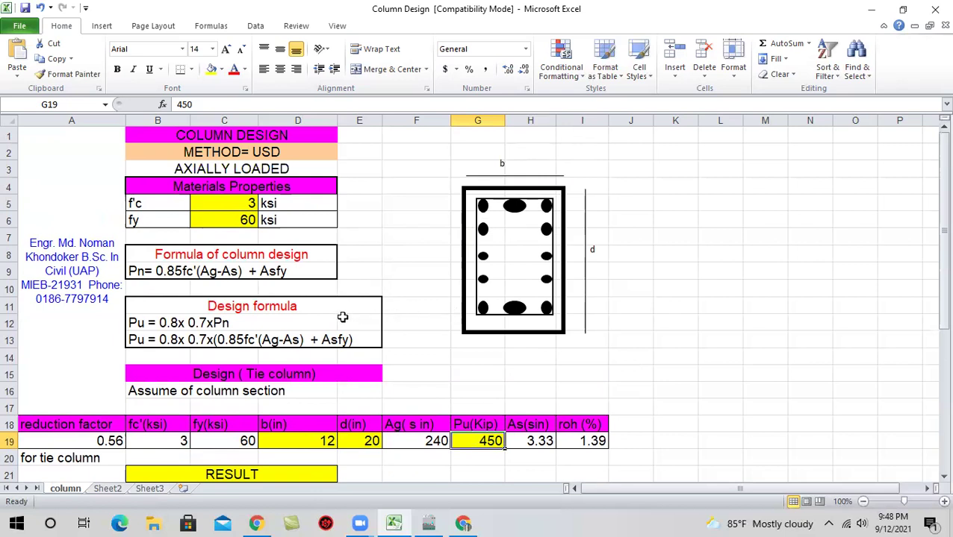
scroll(389, 297, down, 3)
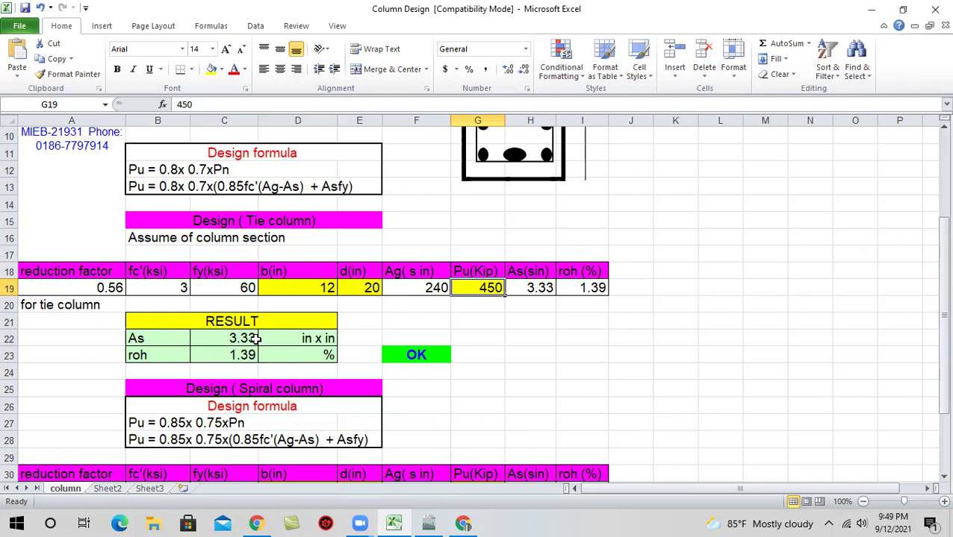
scroll(329, 336, up, 1)
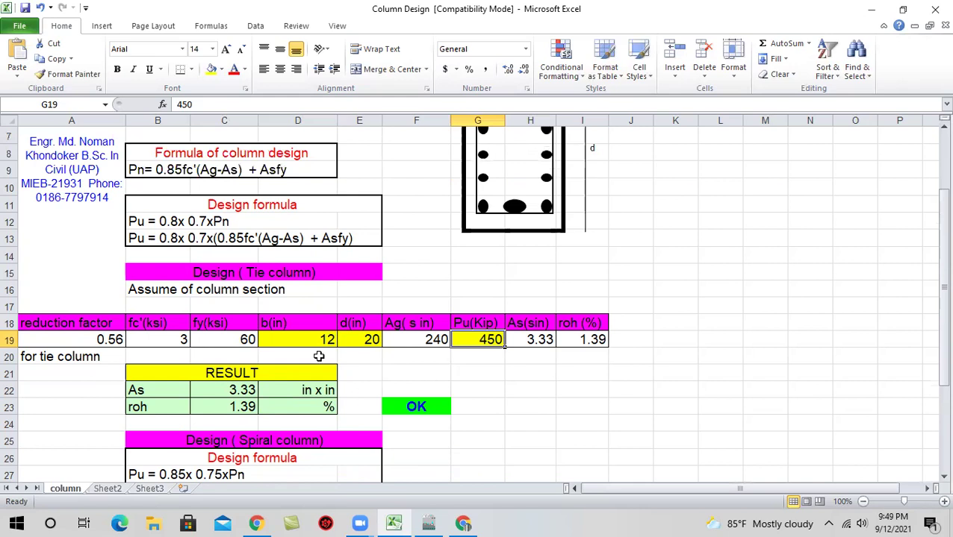
Set the spiral column's b dimension in D31 to 20 in.
scroll(327, 284, down, 4)
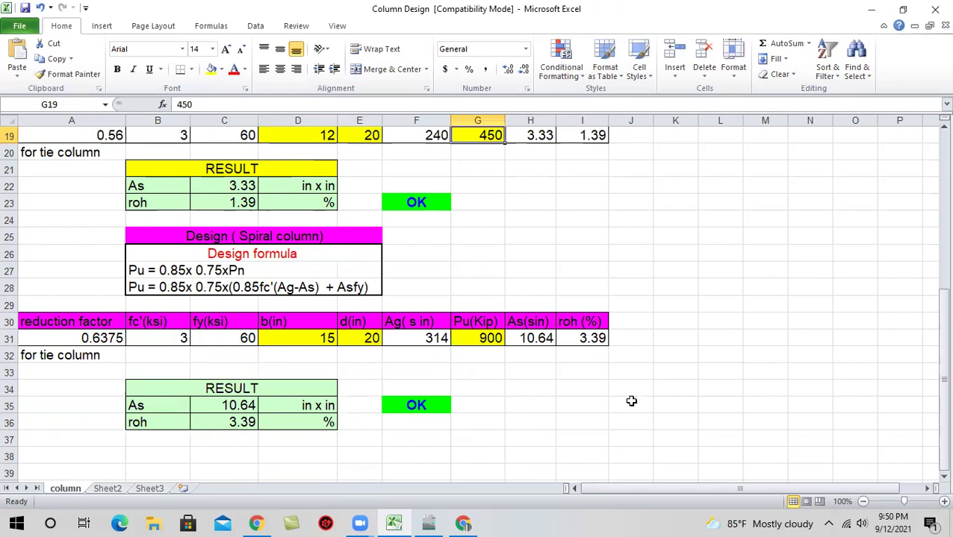
click(480, 338)
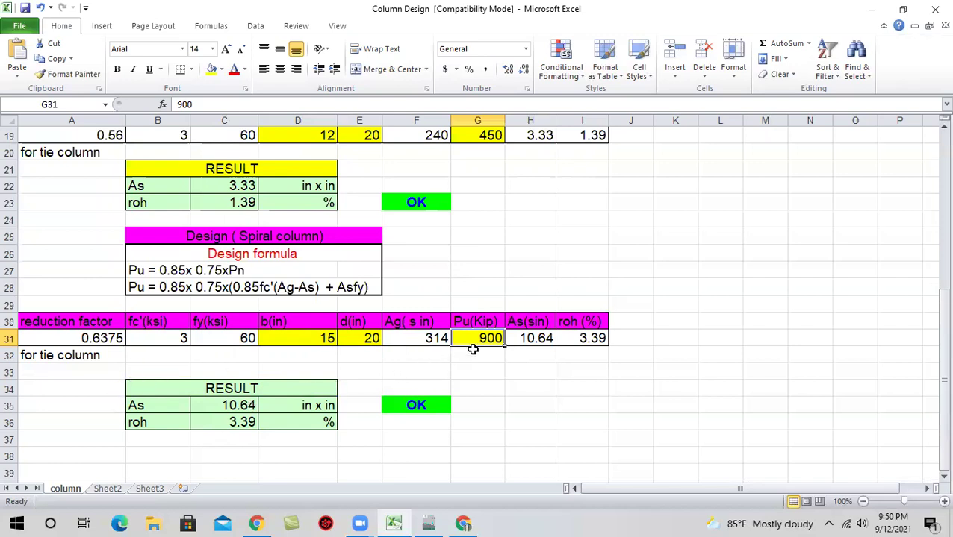
click(317, 338)
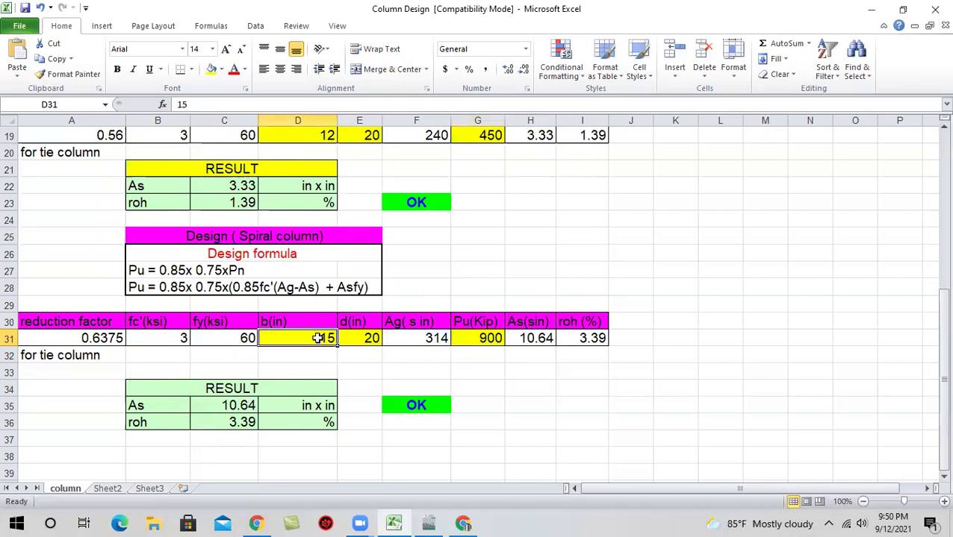
text(20)
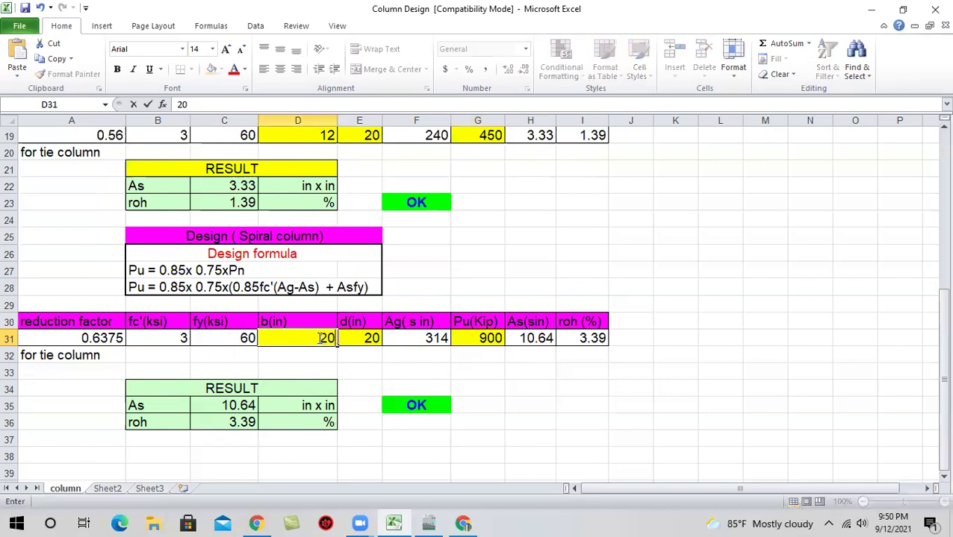
click(363, 339)
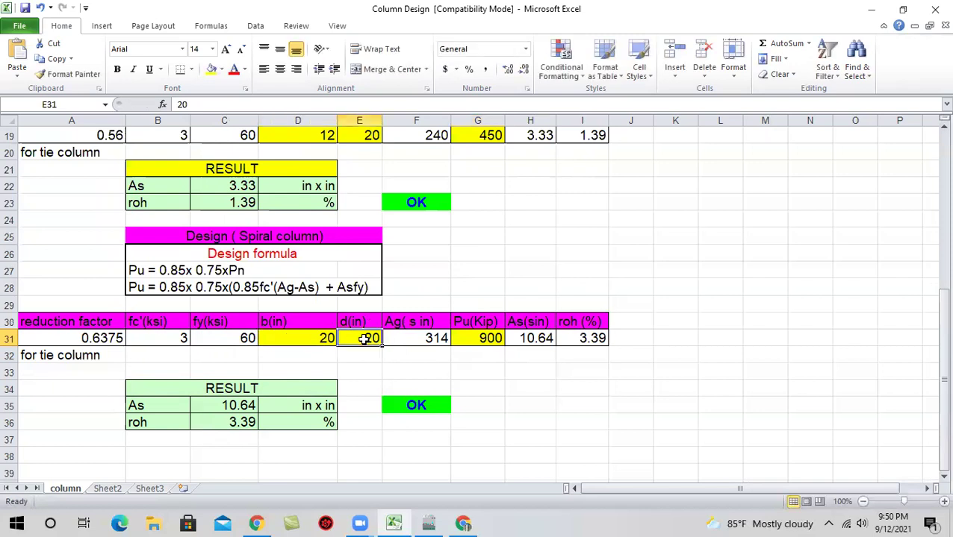
Set the spiral column's Pu load in G31 to 520 kip.
click(490, 338)
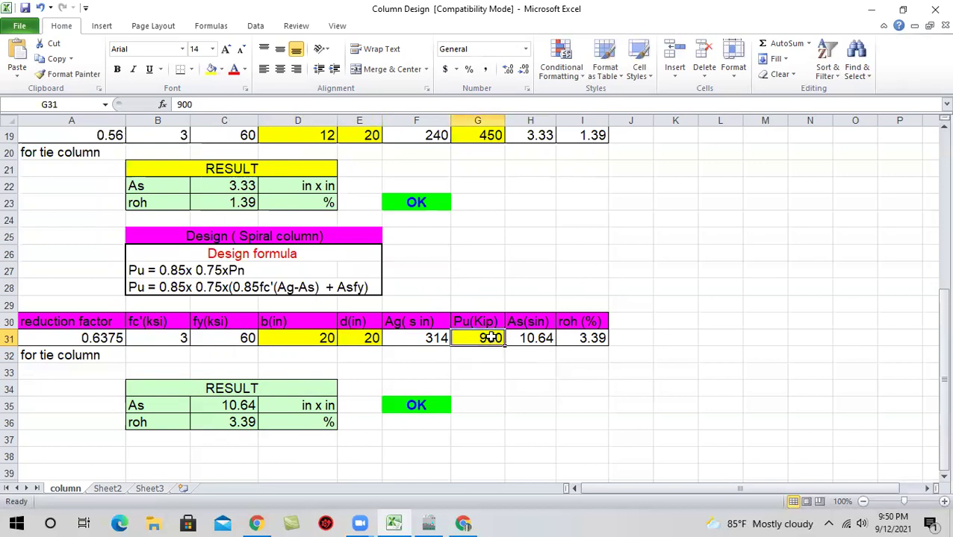
text(520)
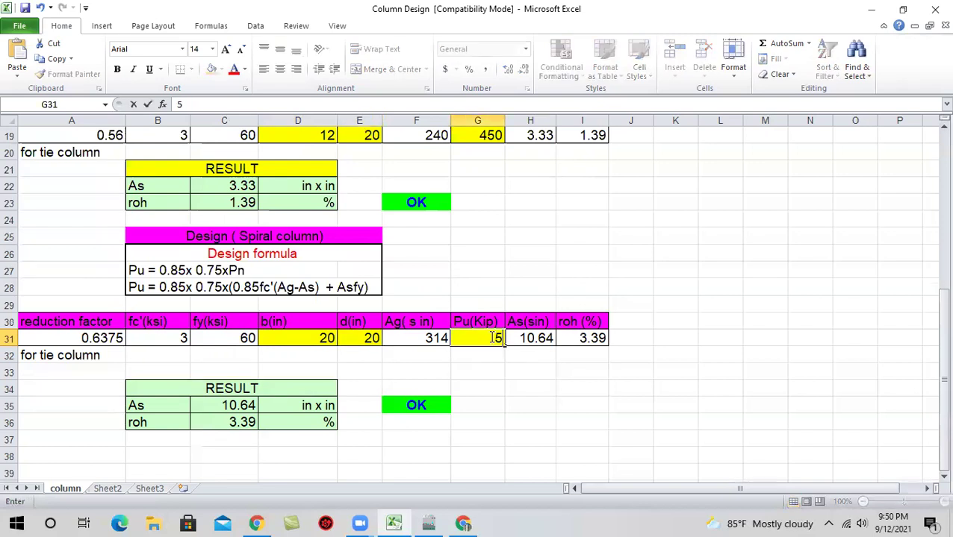
click(343, 339)
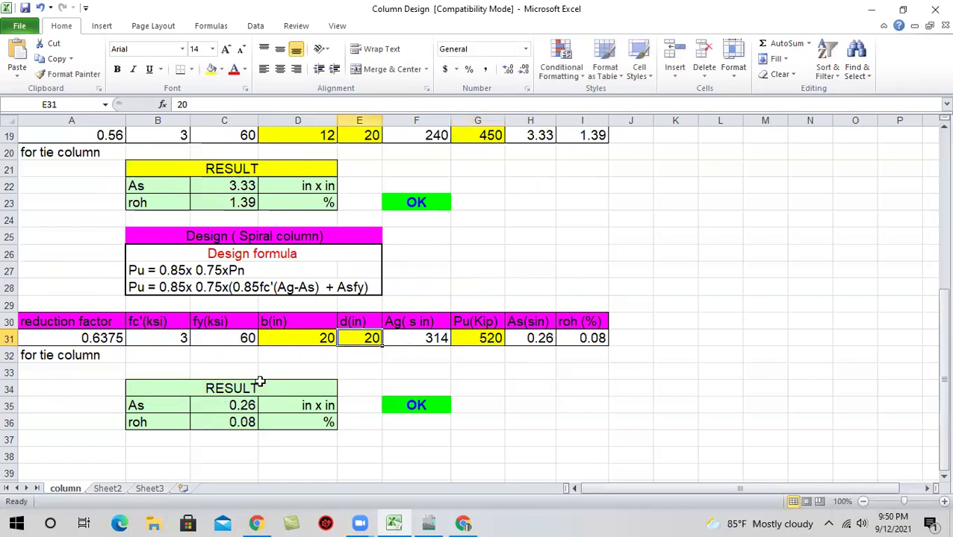
Set both the b and d dimensions of the spiral column in D31 and E31 to 12 in.
click(319, 339)
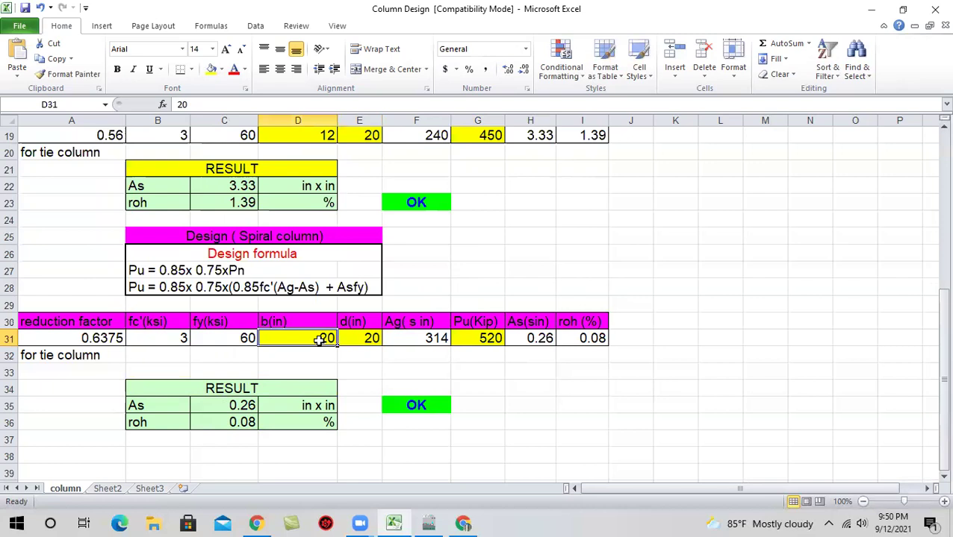
text(12)
click(361, 338)
text(12)
click(472, 339)
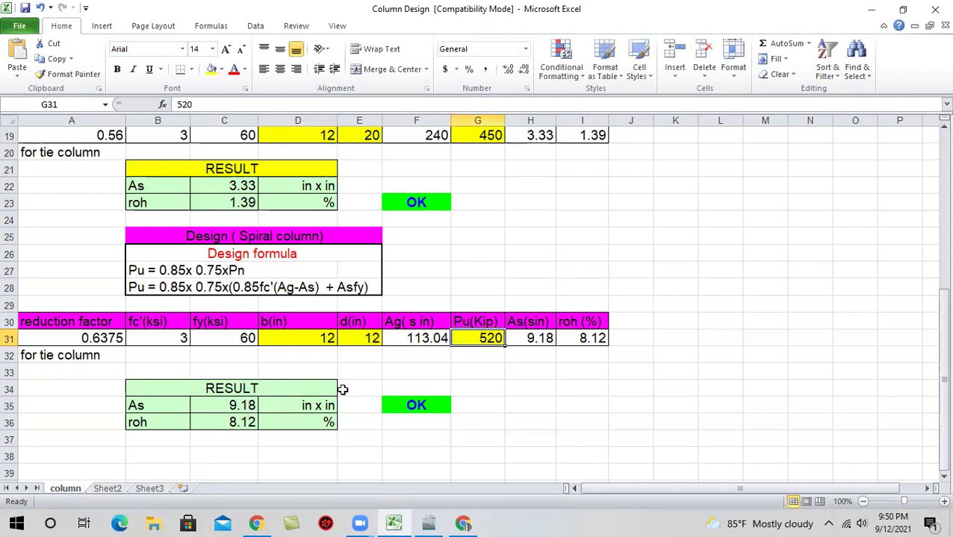
Change the spiral column's b and d dimensions in D31 and E31 to 15 in each.
click(327, 340)
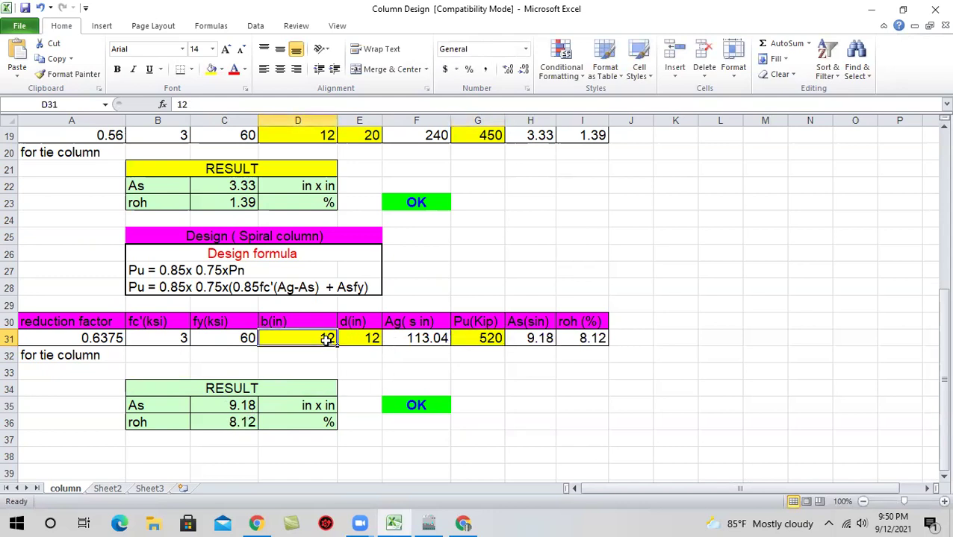
text(15)
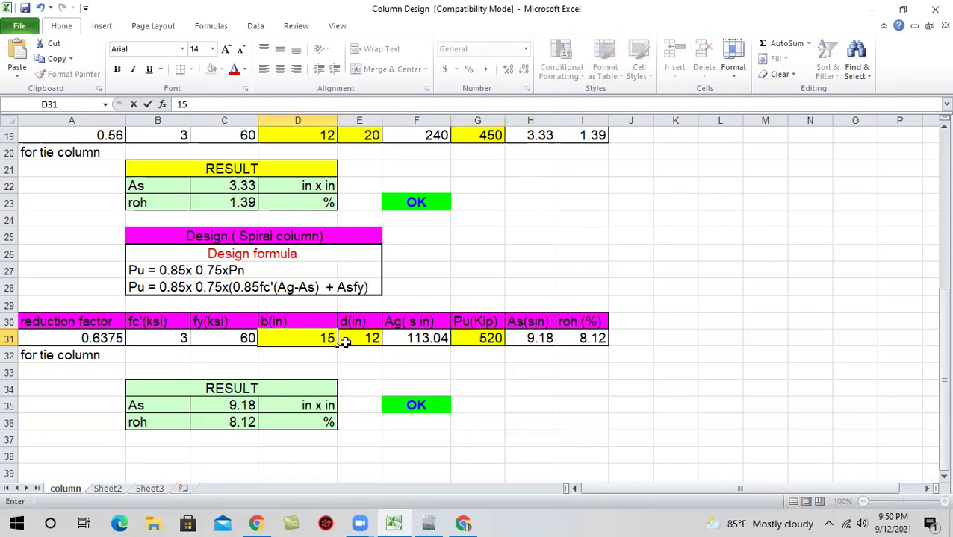
click(355, 342)
text(15)
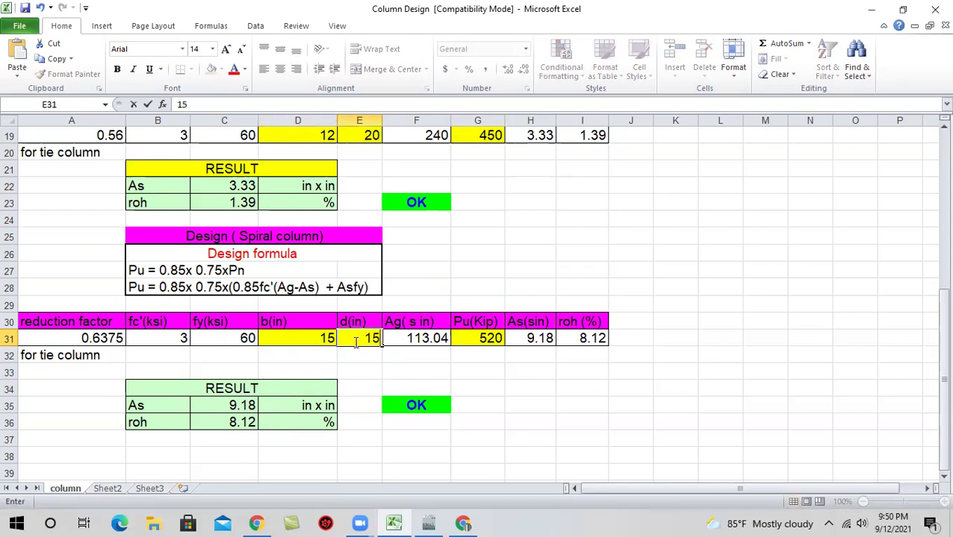
click(297, 338)
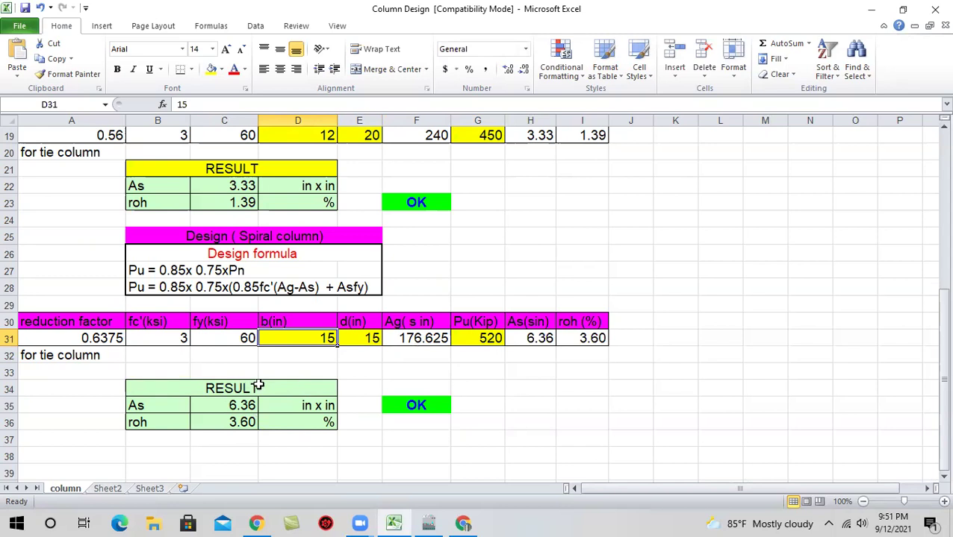
Compare the design formulas, reduction factors, inputs and steel results of the spiral column with those of the tie column.
scroll(286, 366, up, 3)
scroll(286, 365, up, 1)
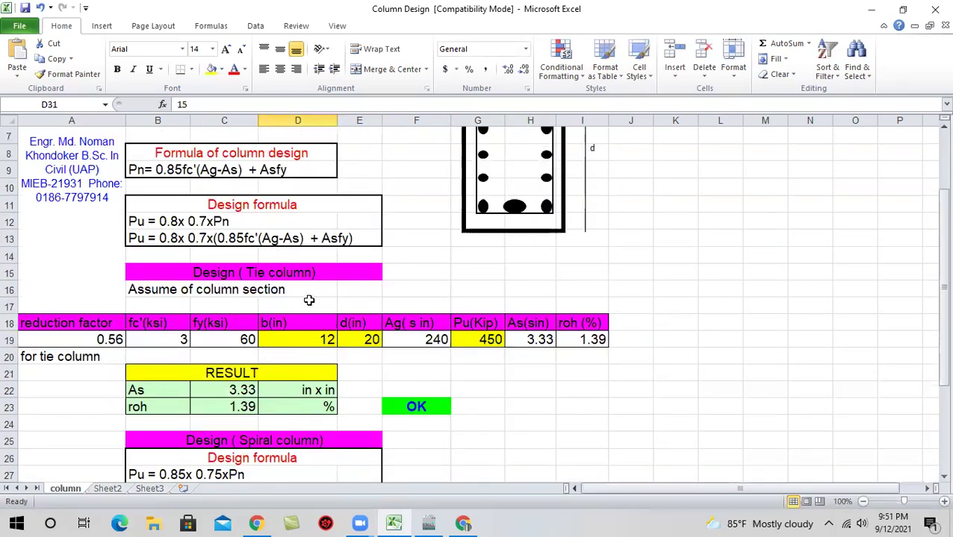
scroll(308, 304, down, 8)
scroll(311, 307, up, 2)
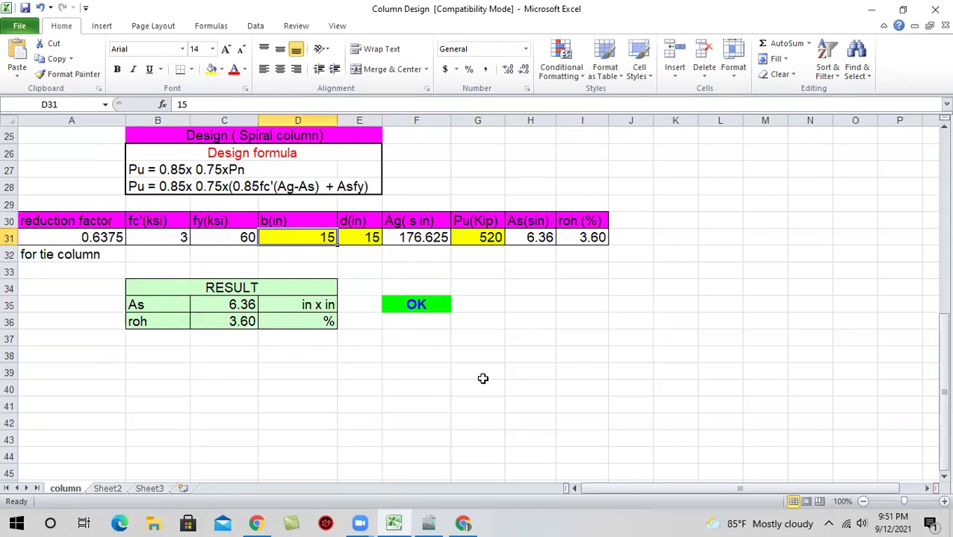
scroll(325, 397, up, 1)
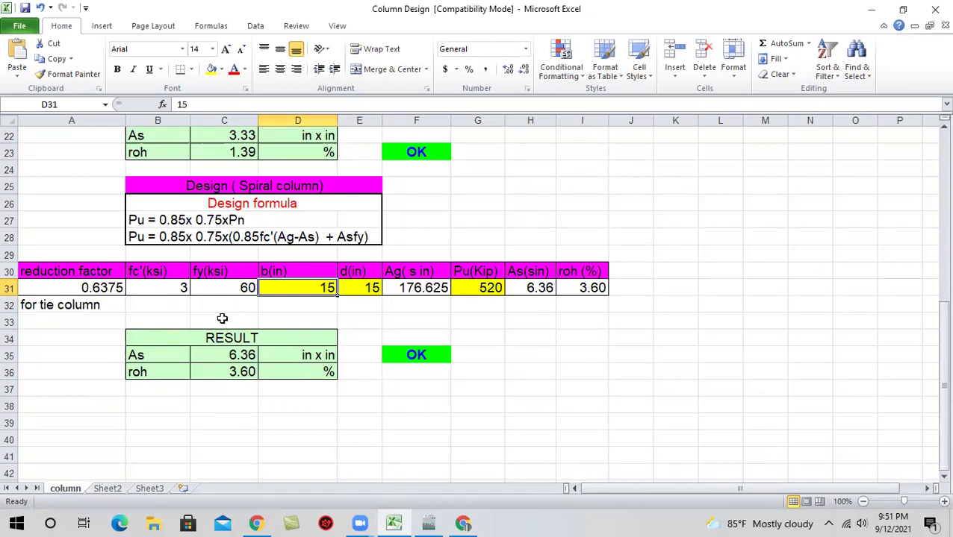
scroll(237, 323, up, 1)
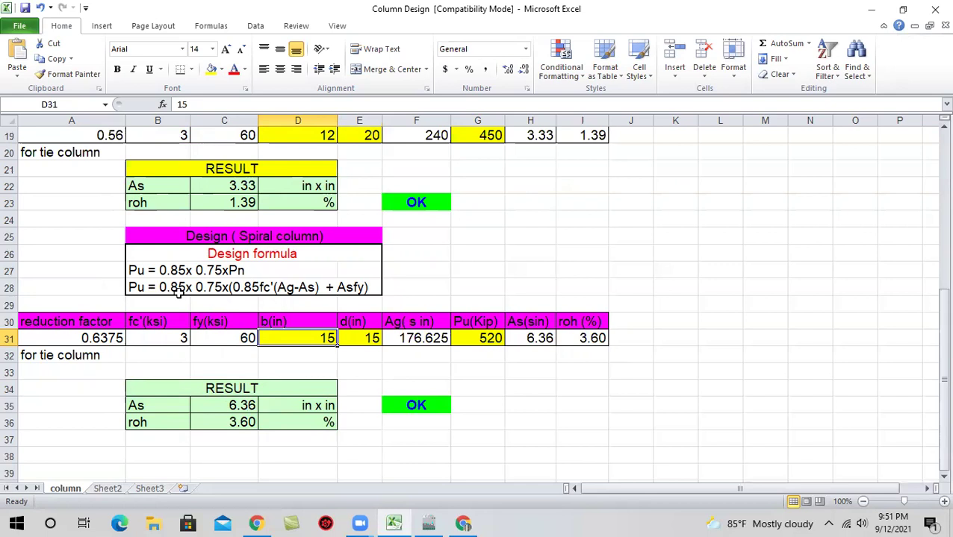
scroll(184, 303, up, 4)
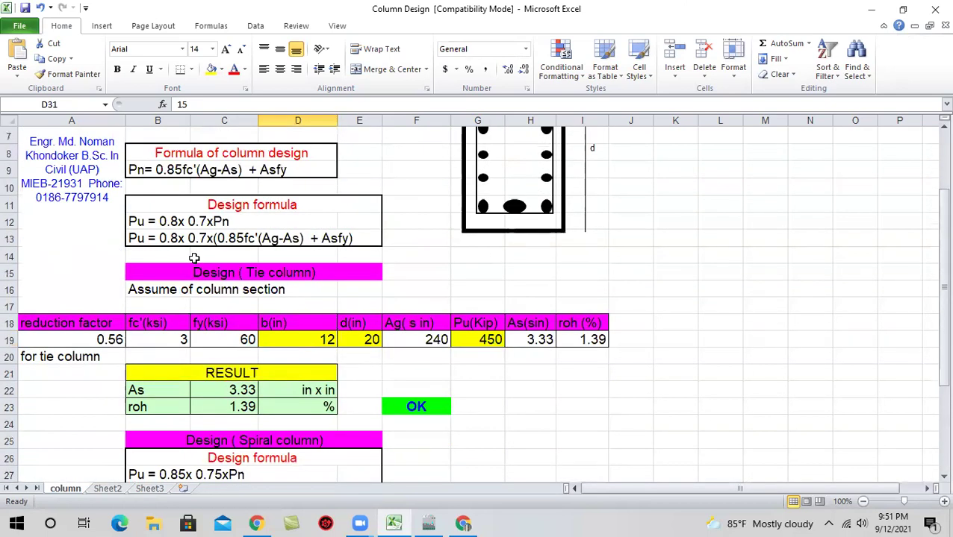
scroll(194, 258, down, 4)
scroll(183, 299, up, 4)
scroll(194, 273, up, 1)
scroll(203, 284, down, 6)
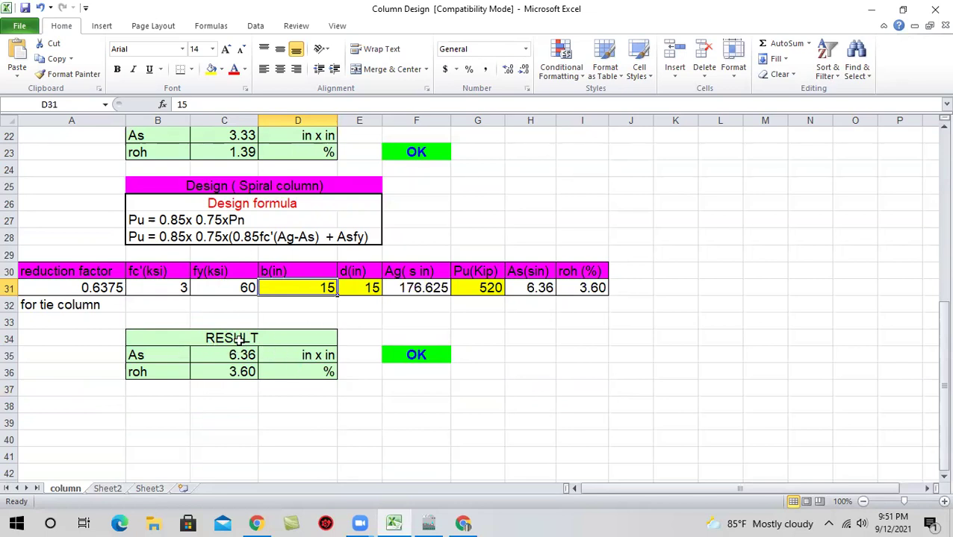
scroll(328, 313, up, 4)
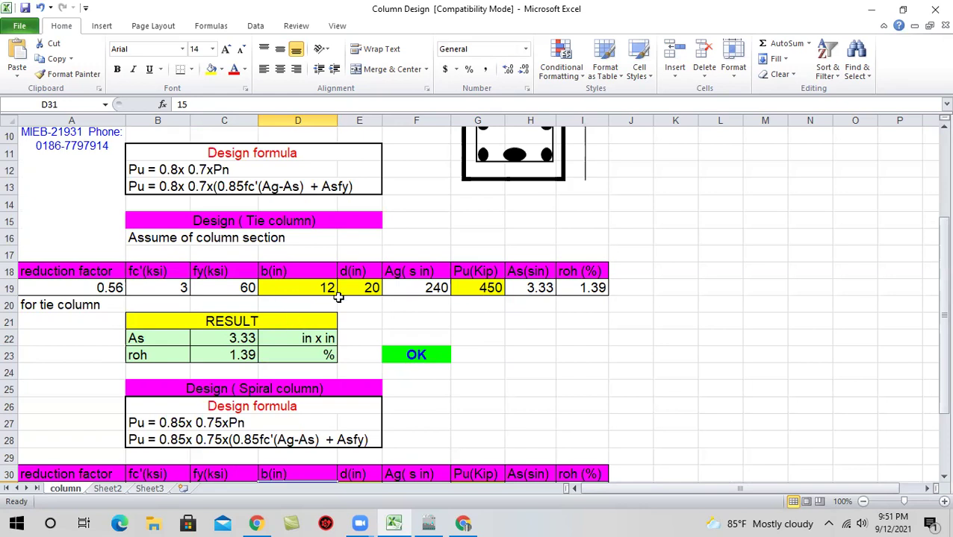
Set the spiral column's Pu load in G31 to 450 kip.
scroll(345, 297, down, 5)
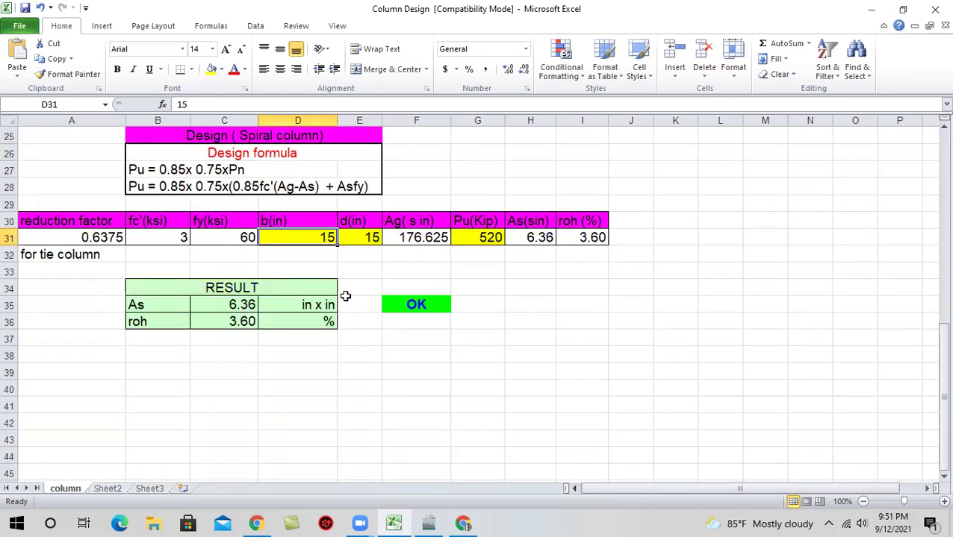
click(481, 237)
text(450)
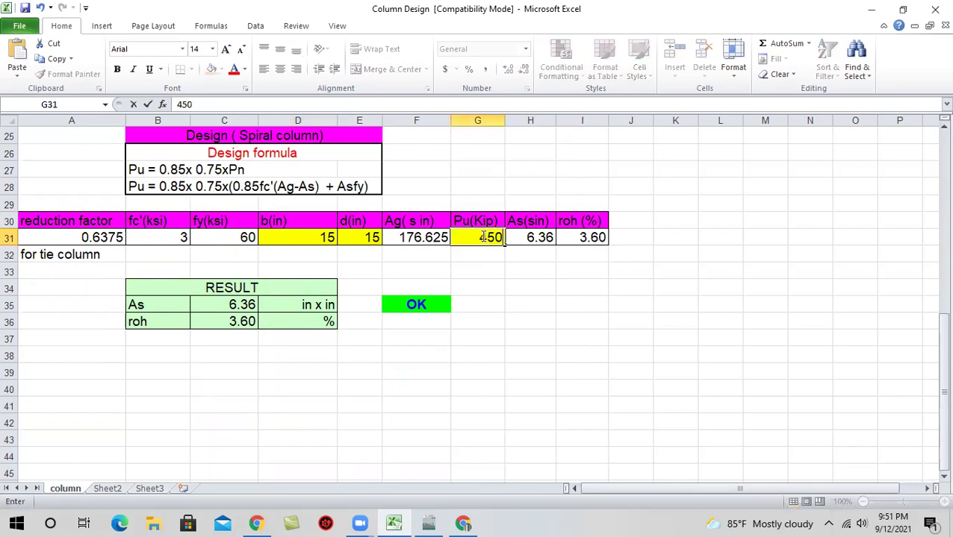
click(432, 238)
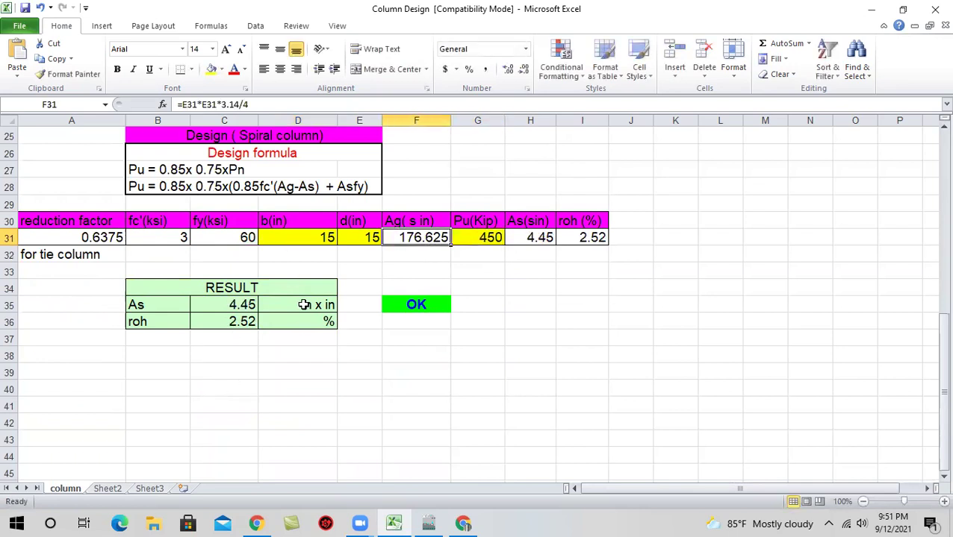
Set the spiral column's b in D31 to 12 in and d in E31 to 20 in, matching the tie column's section.
click(320, 237)
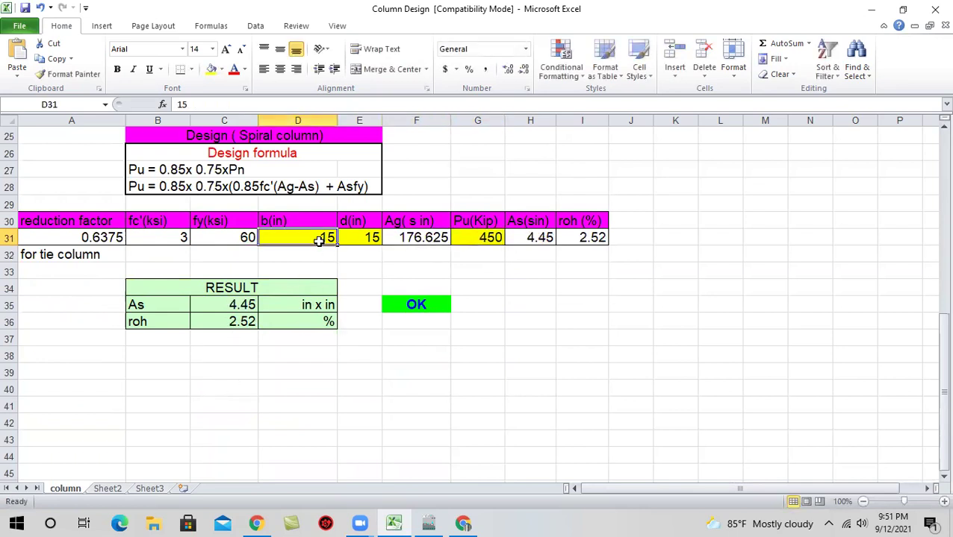
text(12)
click(359, 236)
text(20)
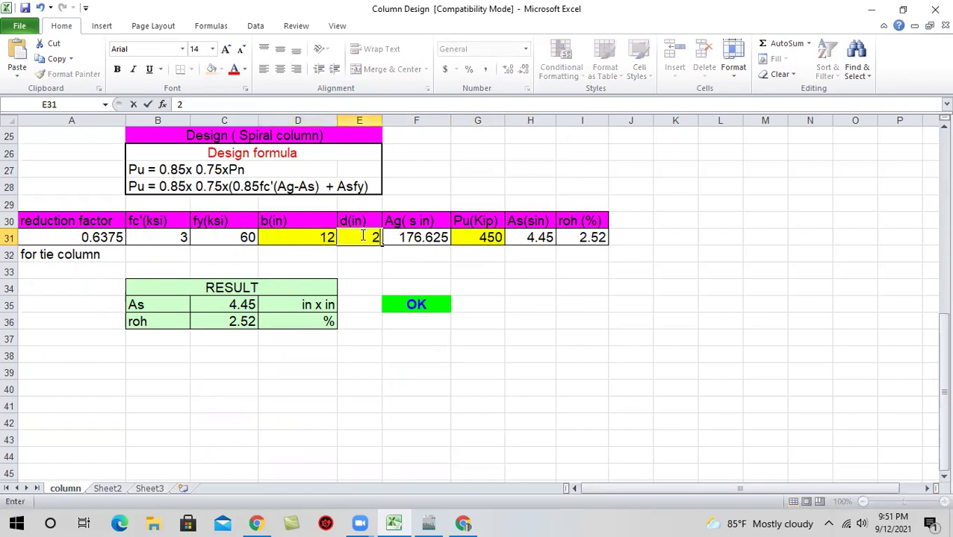
click(486, 236)
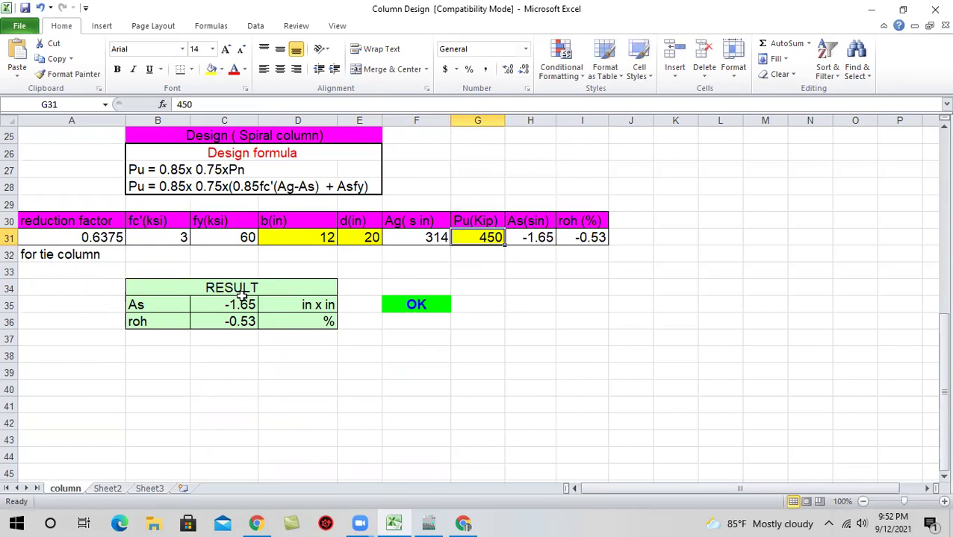
scroll(242, 282, up, 2)
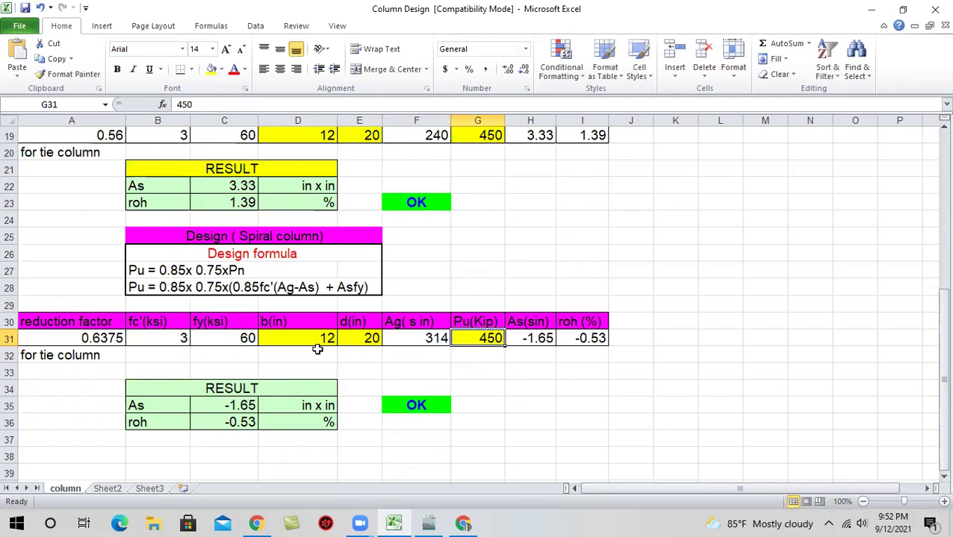
Reduce the spiral column's d dimension in E31 to 15 in.
click(348, 341)
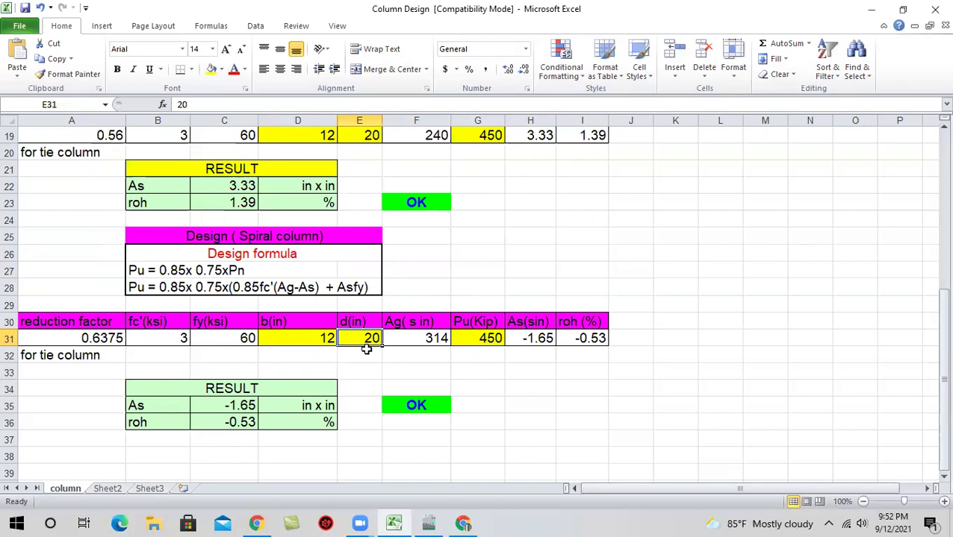
text(15)
click(326, 338)
Set the spiral column's d dimension in E31 to 18 in.
click(346, 337)
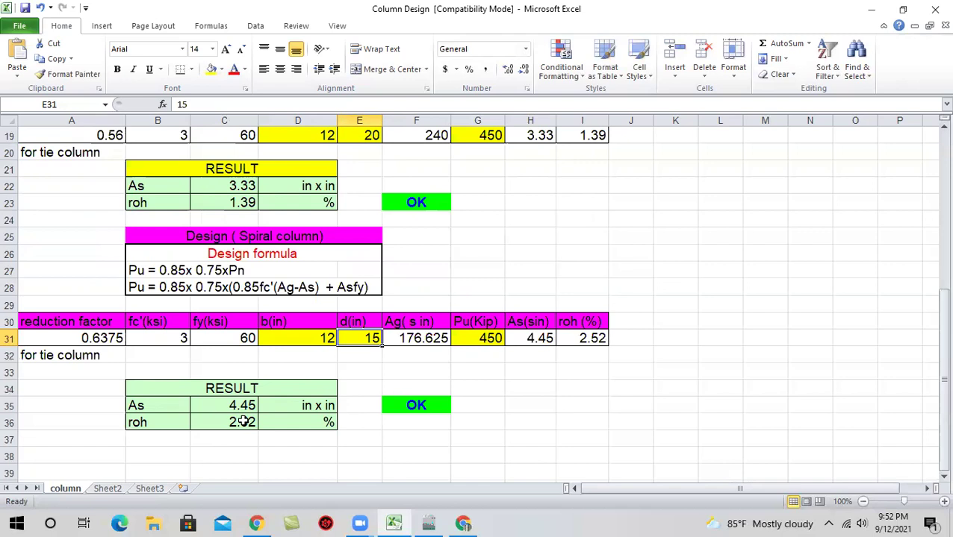
text(18)
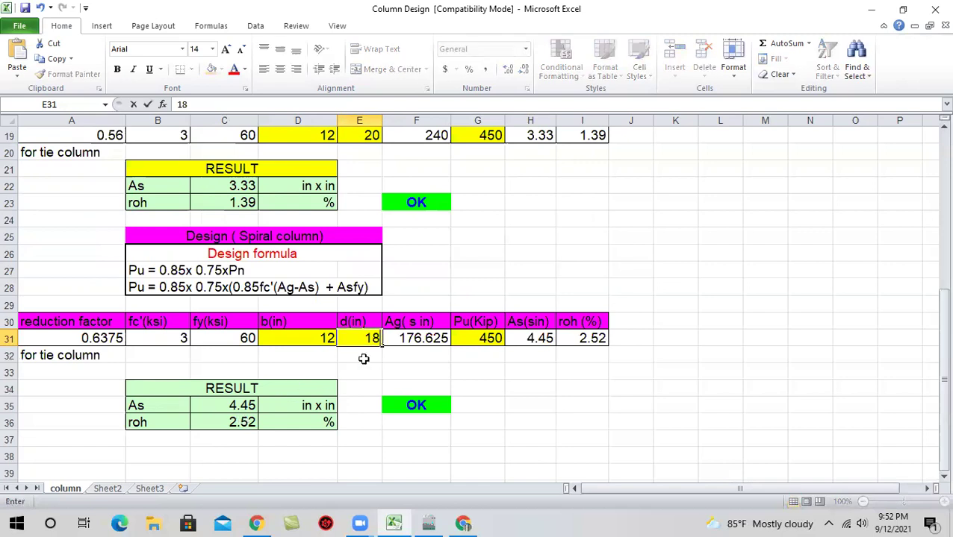
click(328, 337)
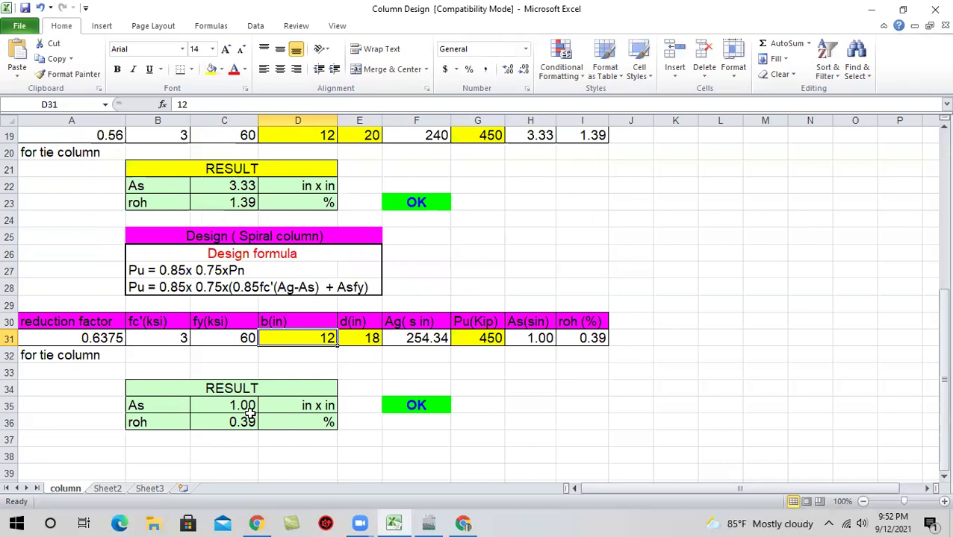
Review the material properties, design formulas, section sizes and steel results of the tie and spiral column designs.
scroll(321, 361, up, 2)
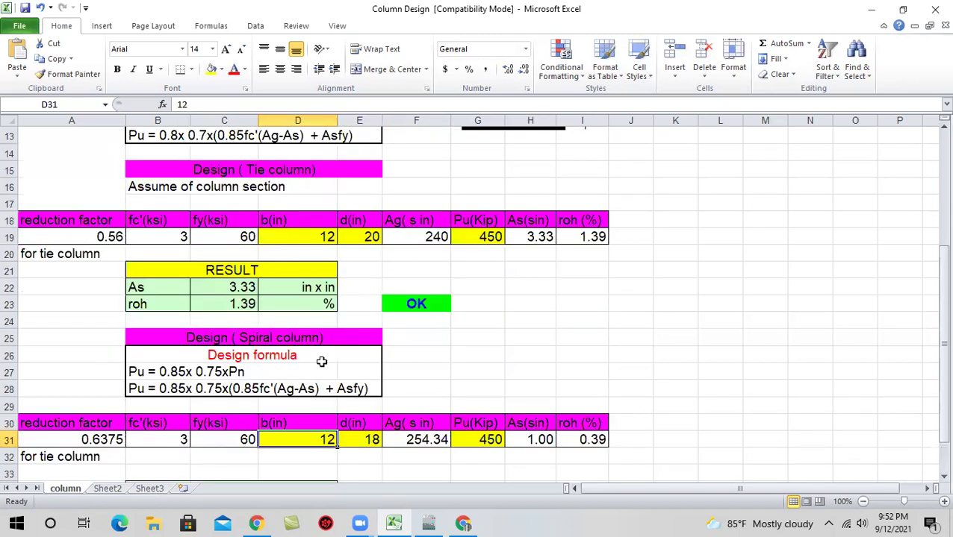
scroll(272, 352, up, 2)
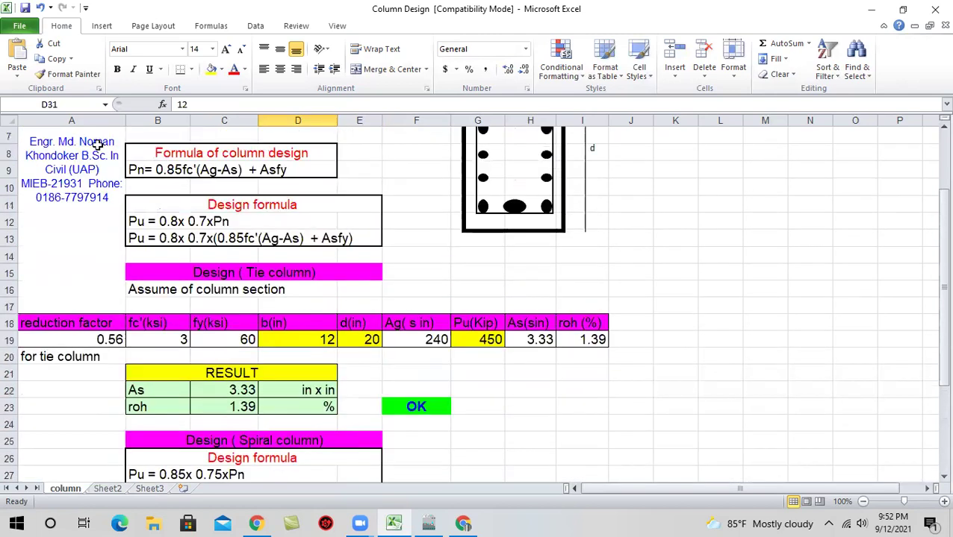
scroll(253, 336, up, 2)
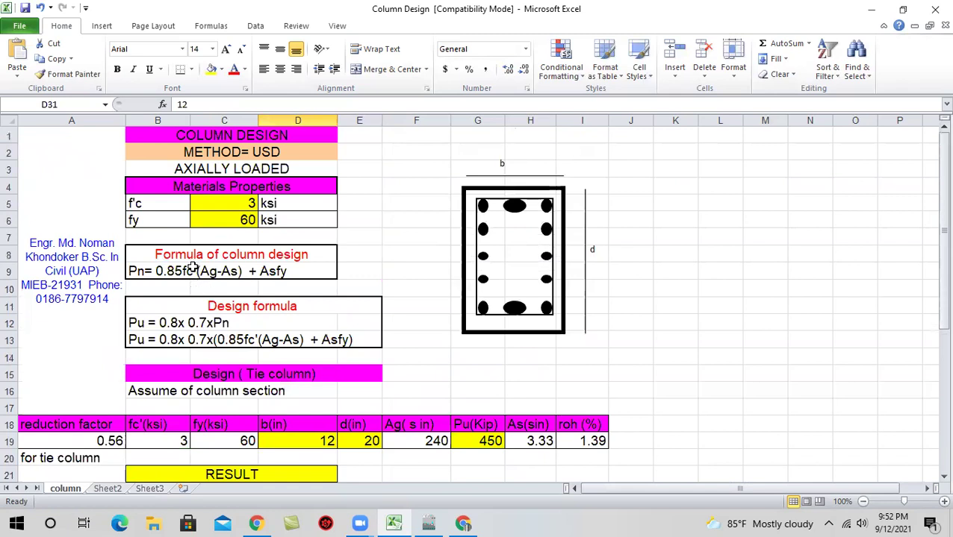
scroll(192, 270, down, 2)
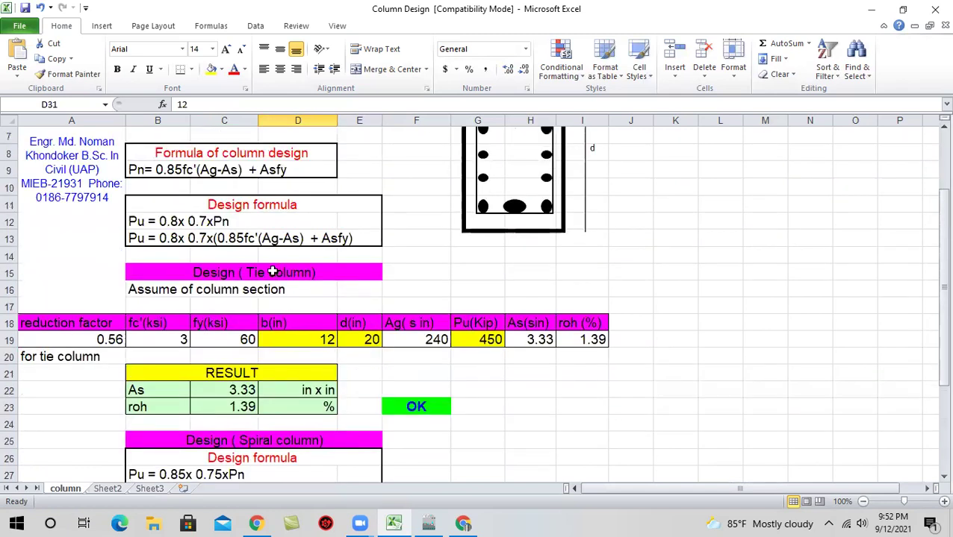
scroll(247, 331, down, 1)
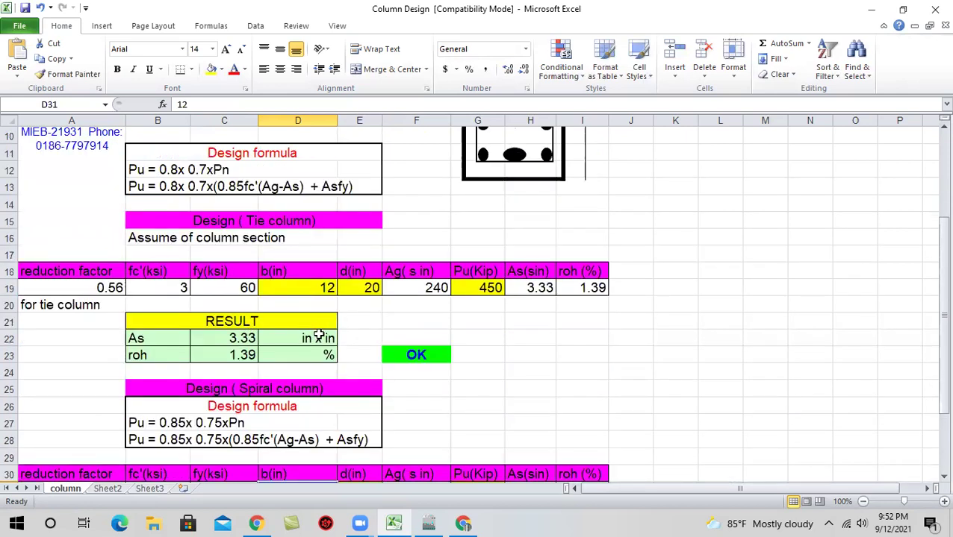
scroll(323, 328, up, 2)
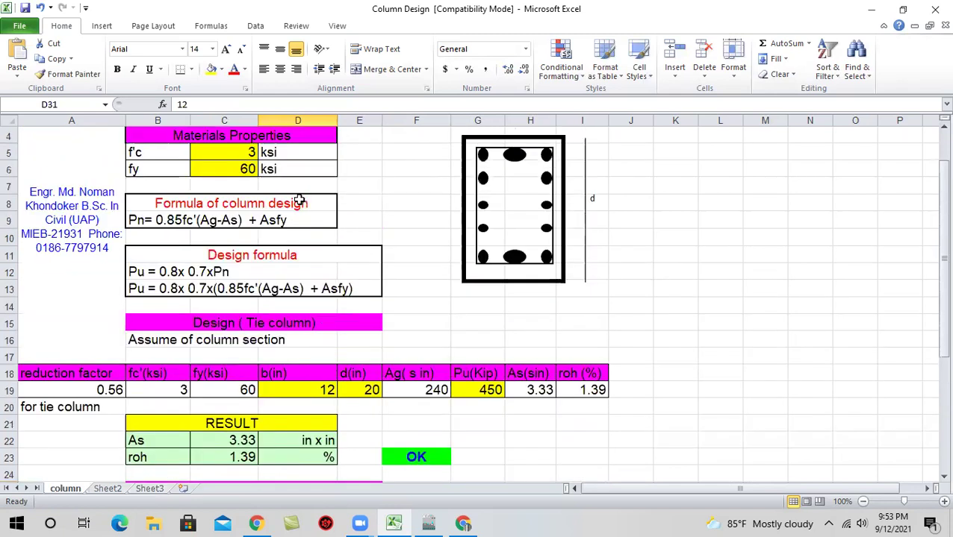
scroll(306, 246, up, 1)
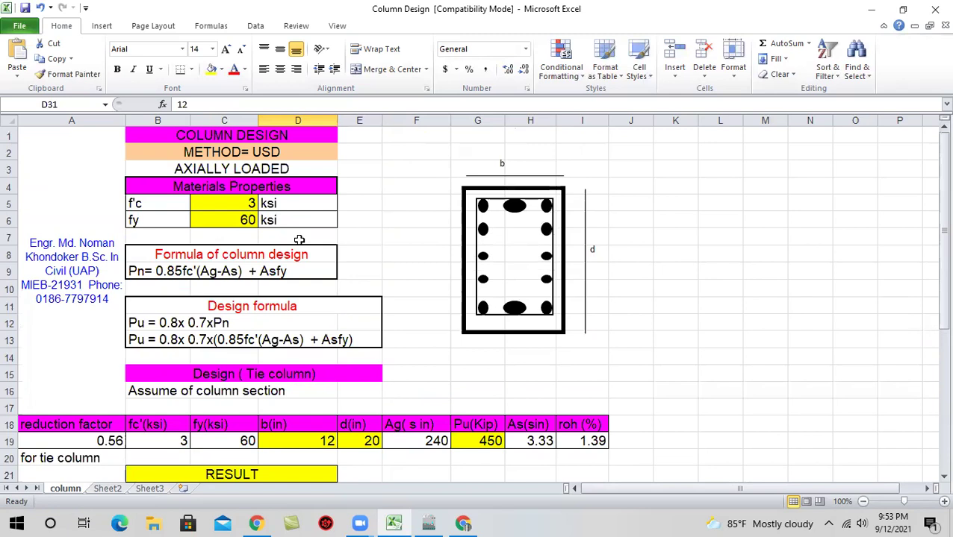
Close the Column Design workbook and exit the spreadsheet program.
click(935, 9)
click(474, 288)
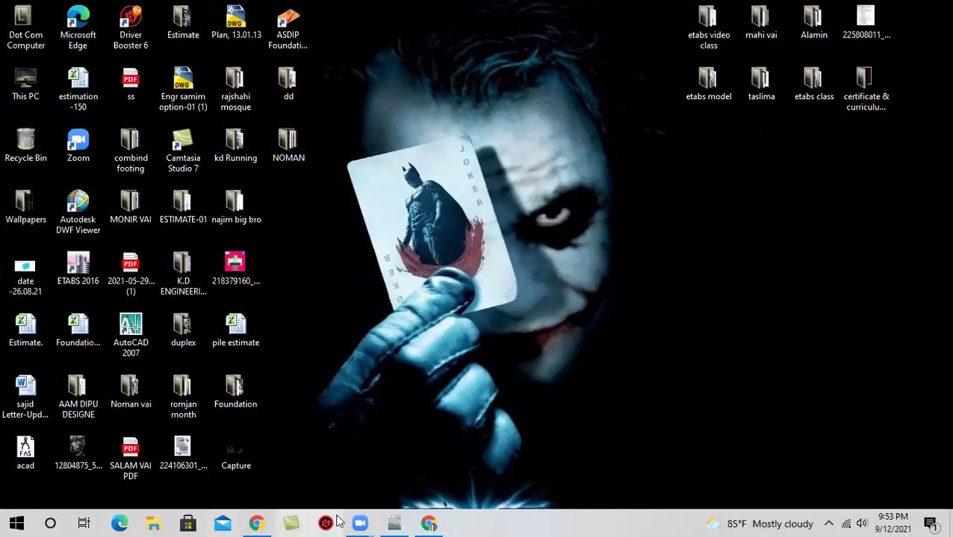
mouse_move(354, 519)
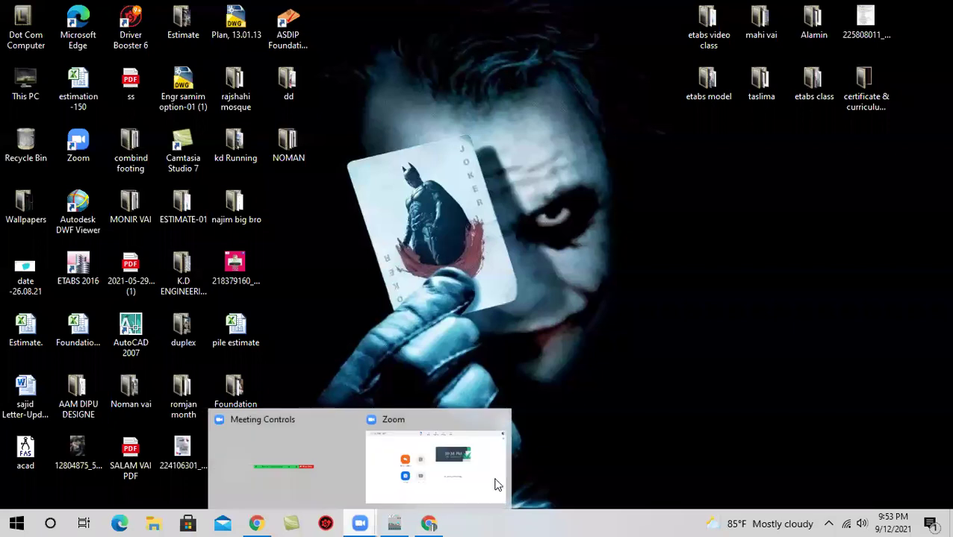
click(434, 472)
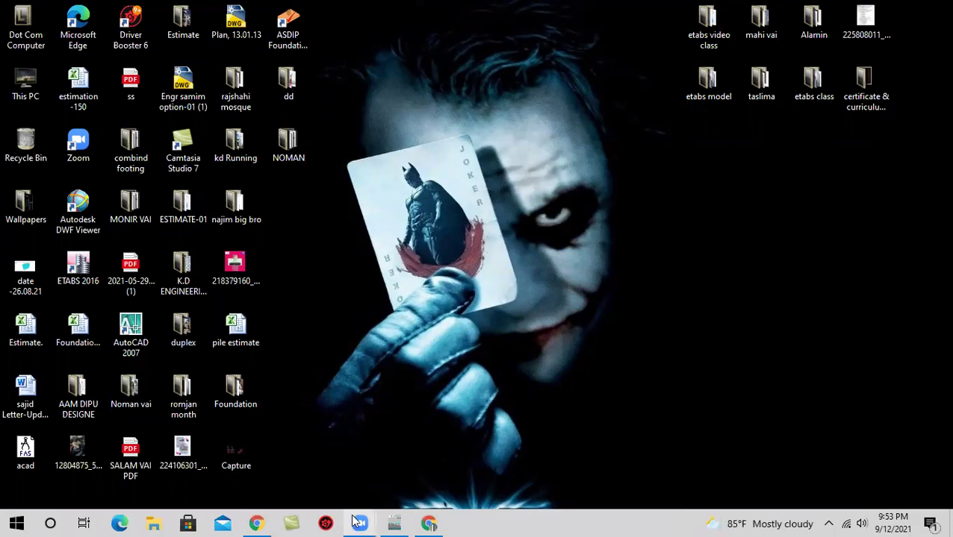
mouse_move(346, 514)
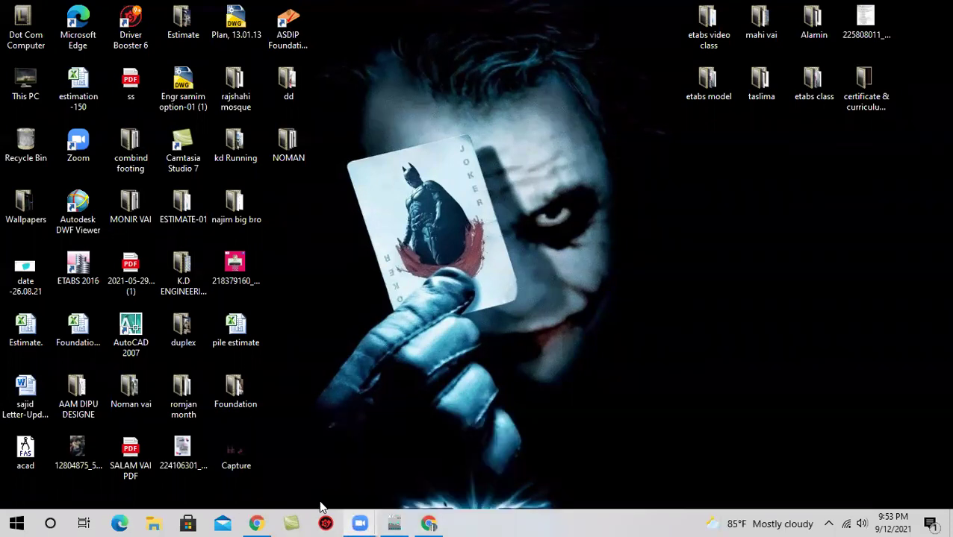